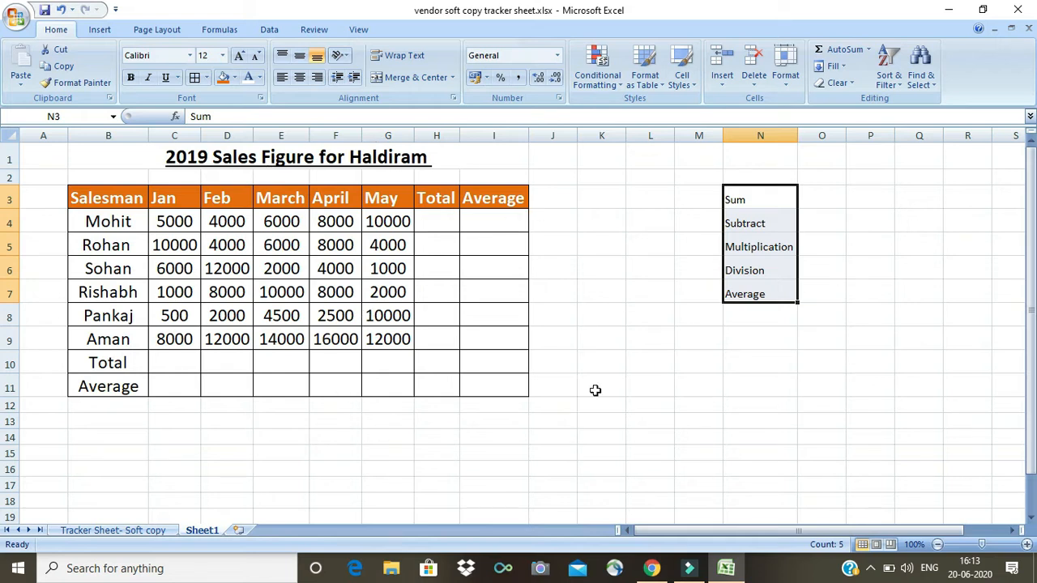
- Review the list of calculation types in column N, from Sum down to Average
left_click(613, 306)
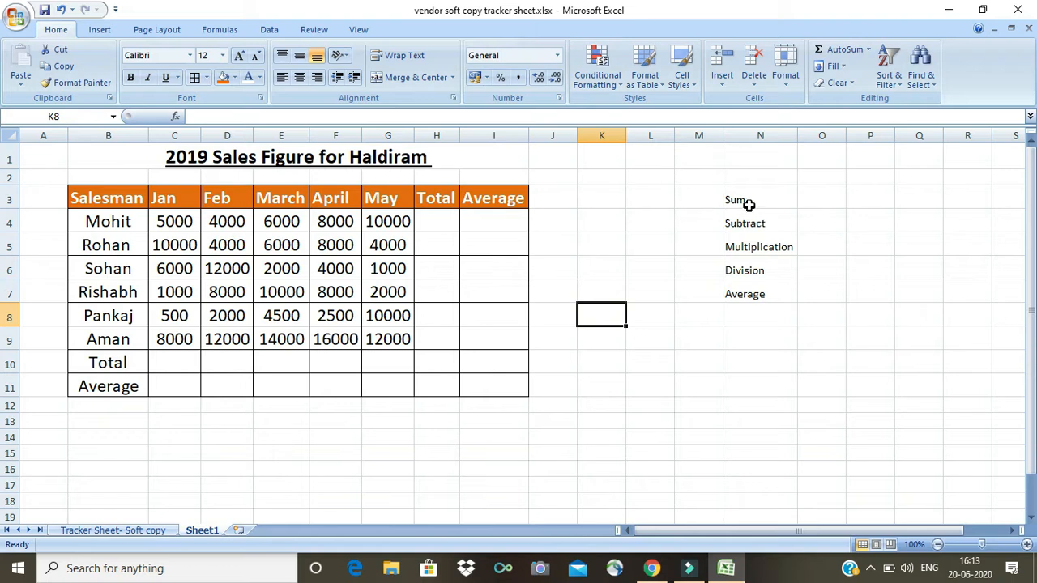
left_click(746, 204)
key("shift+Down")
key("shift+Down")
key("shift+Down")
key("shift+Down")
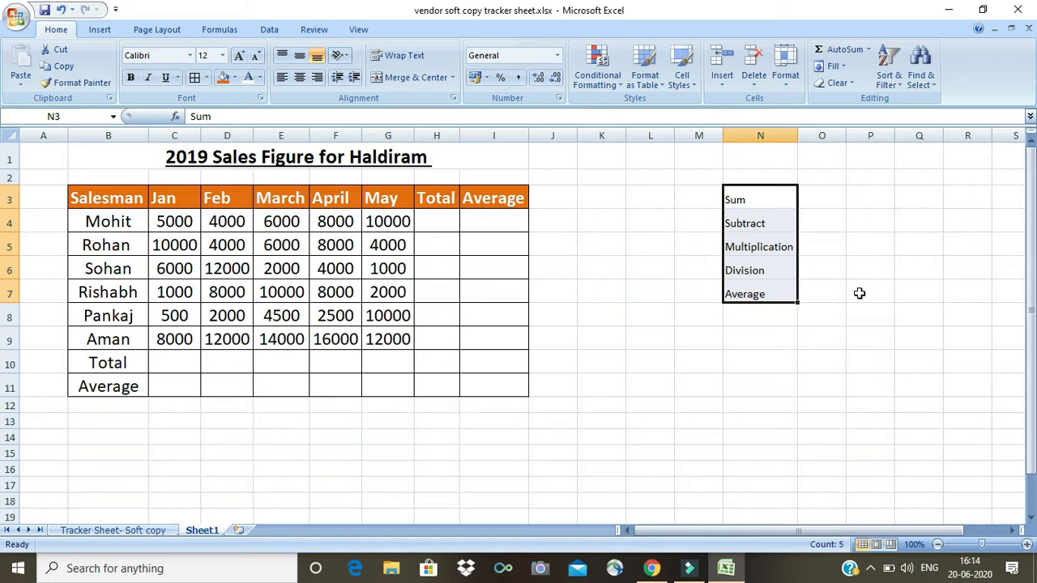
key("Down")
key("Down")
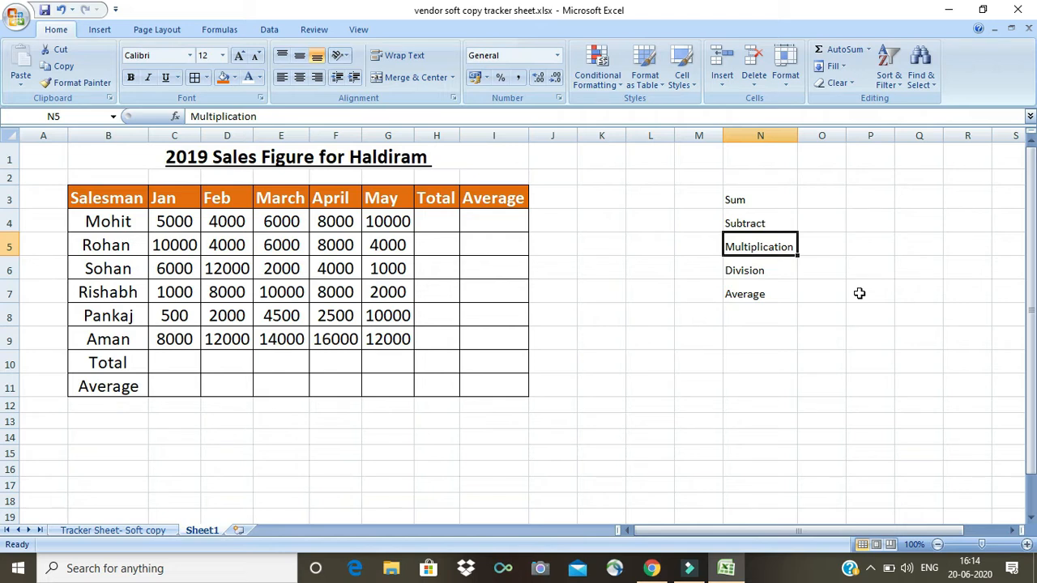
key("Down")
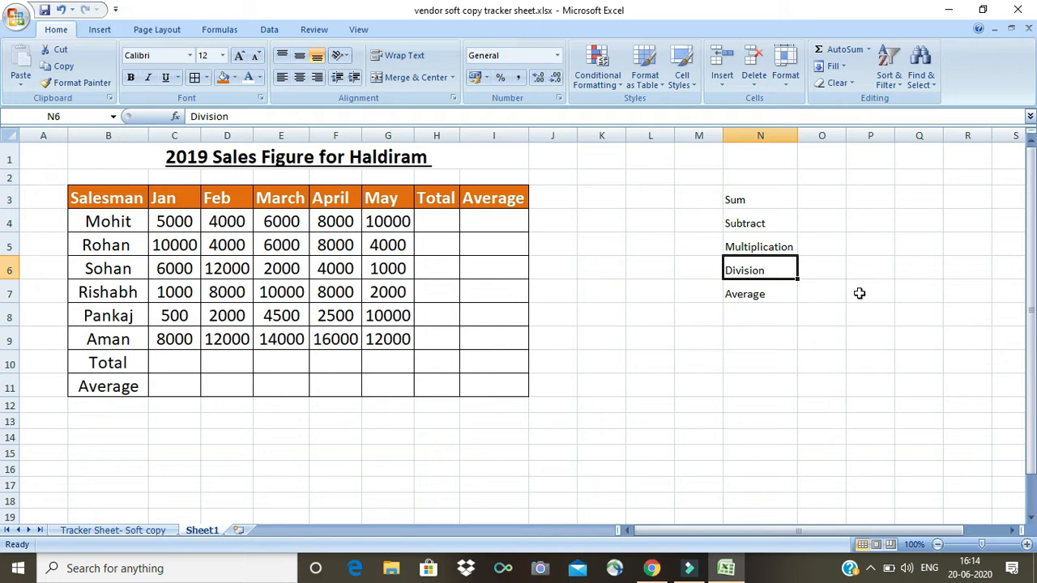
key("Down")
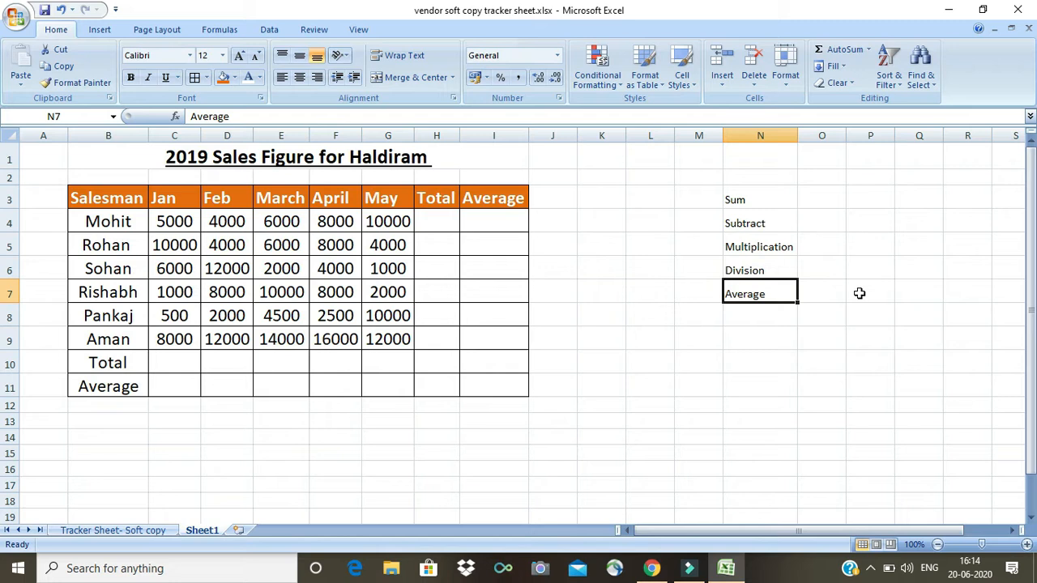
left_click(762, 199)
left_click(754, 225)
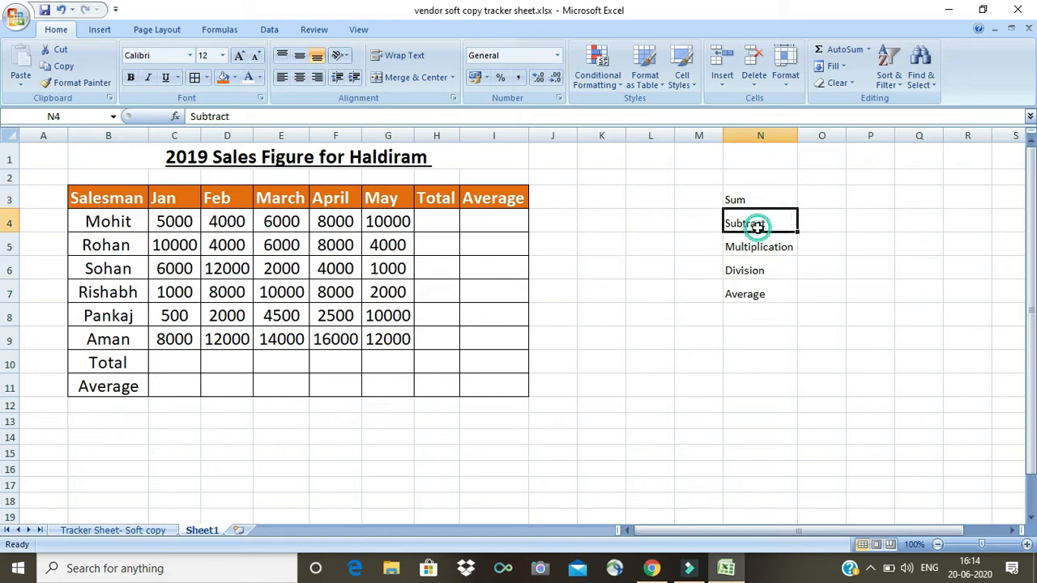
left_click(825, 194)
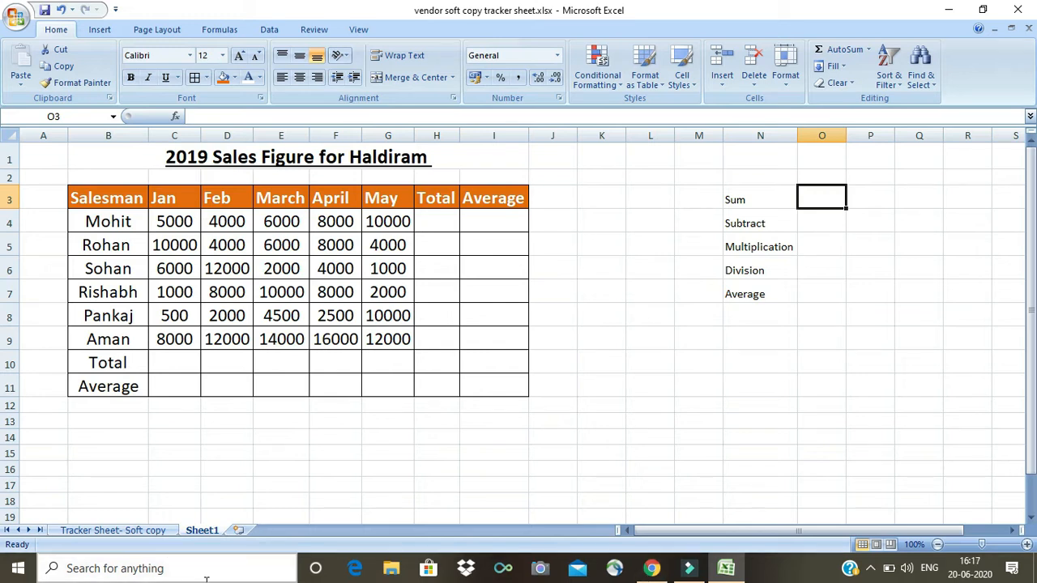
- Shorten the title in cell B1 to "2019 Sales Figure" by removing the company reference
left_click(195, 153)
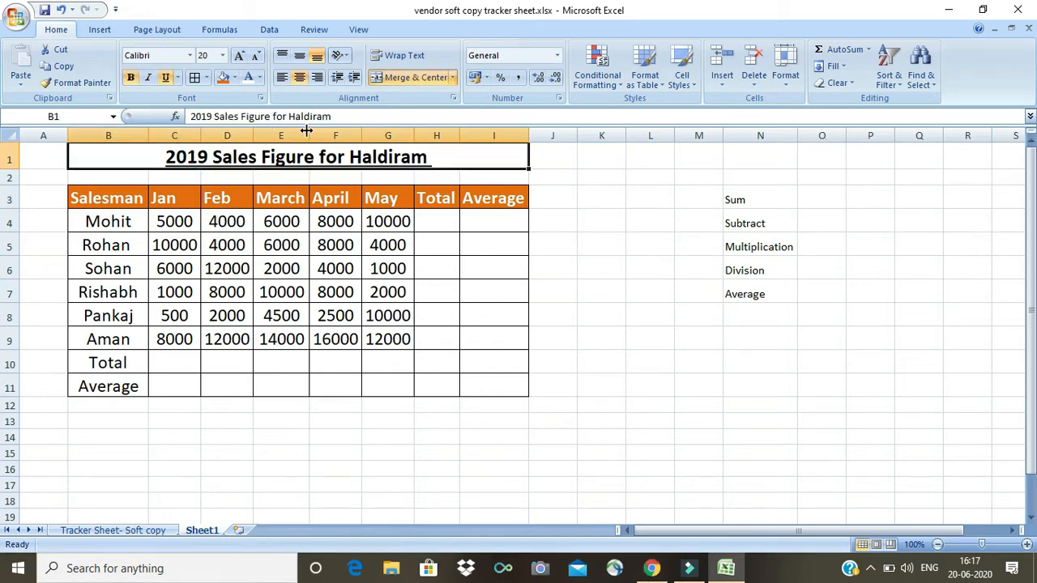
left_click(290, 116)
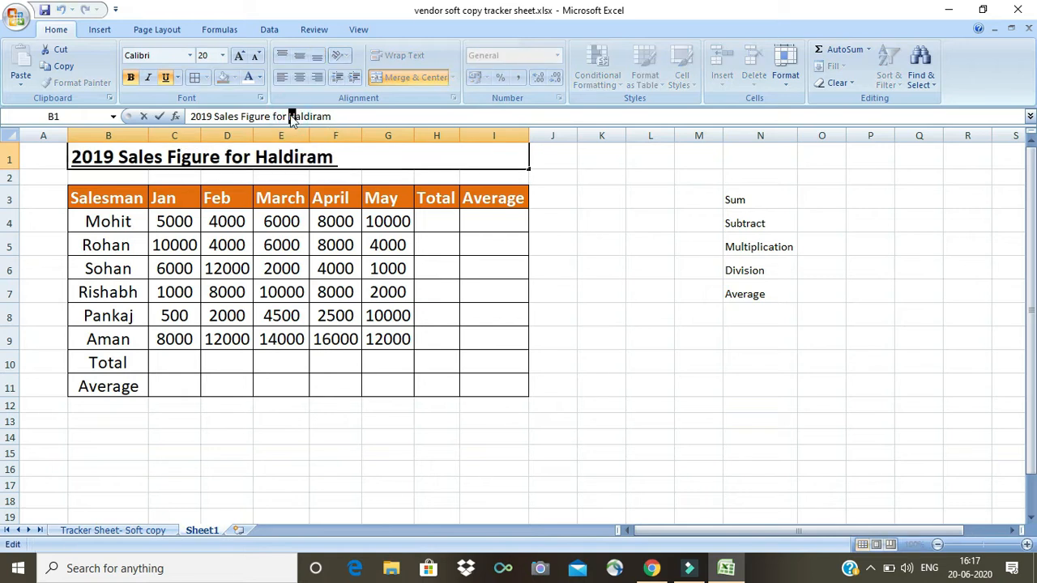
left_click_drag(275, 116, 301, 115)
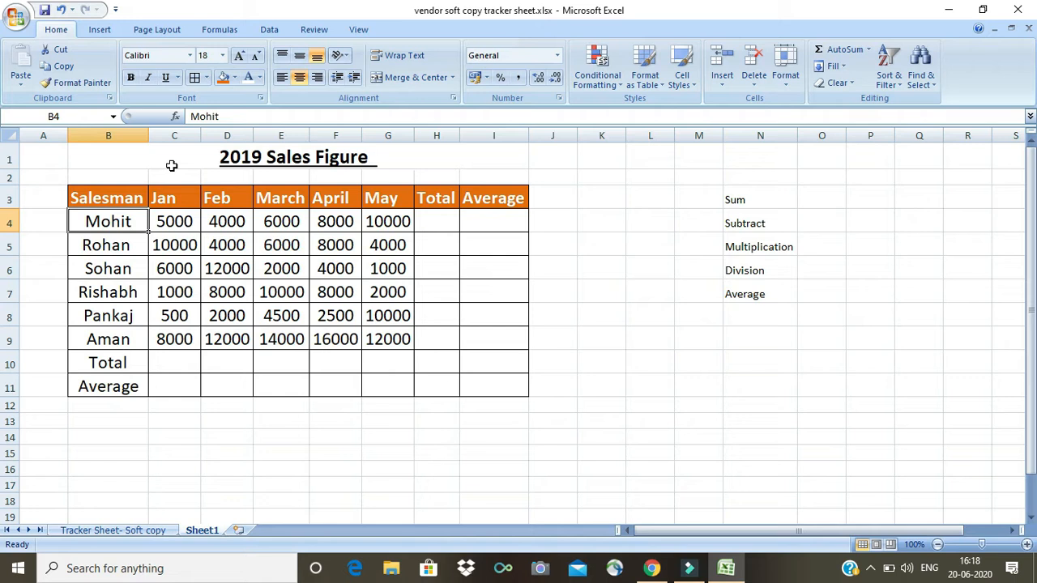
- Examine the monthly sales figures of the first two salesmen in rows 4 and 5, January through May
key("Right")
key("Right")
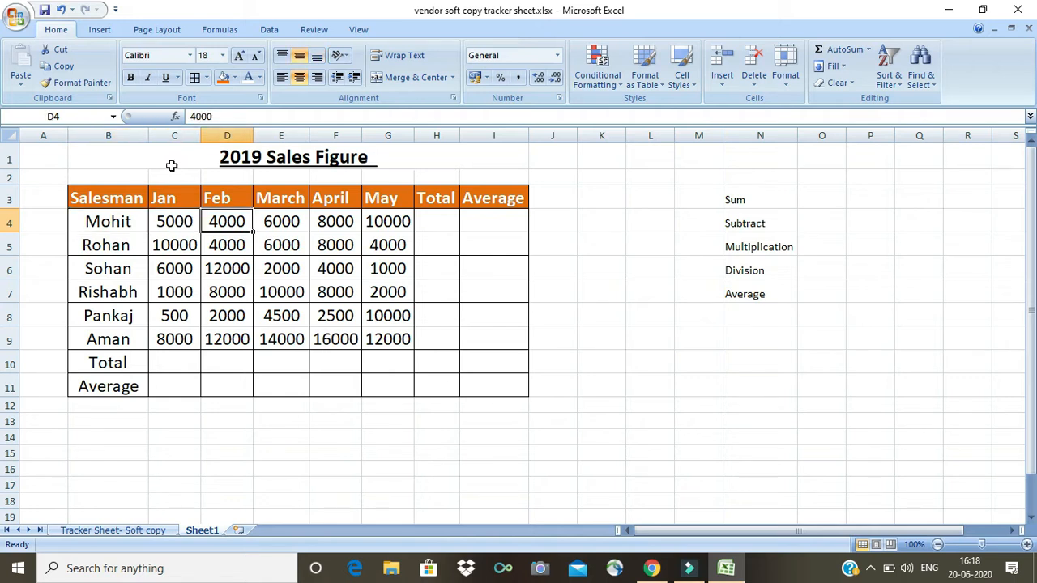
key("Right")
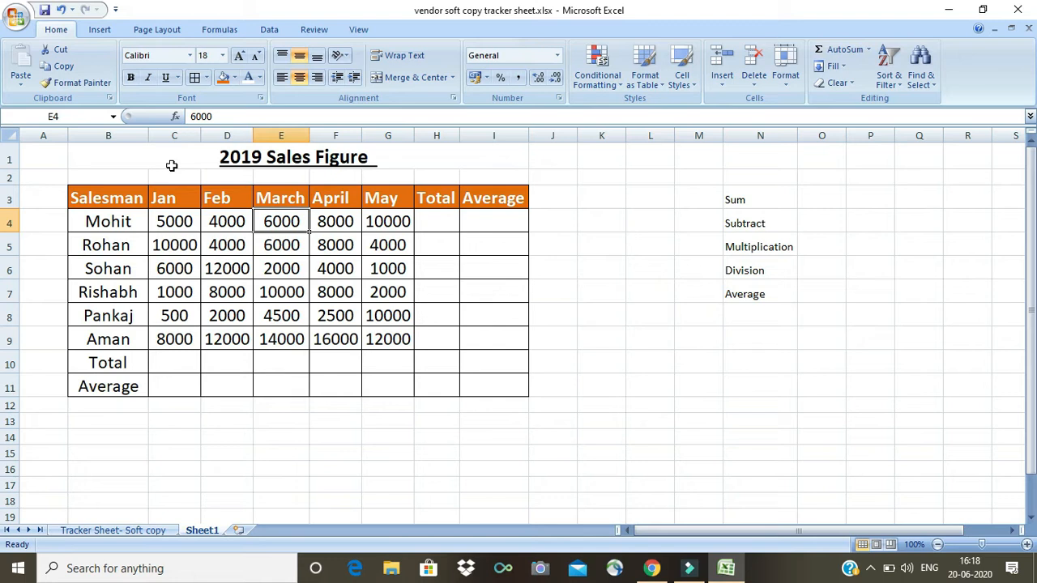
key("Right")
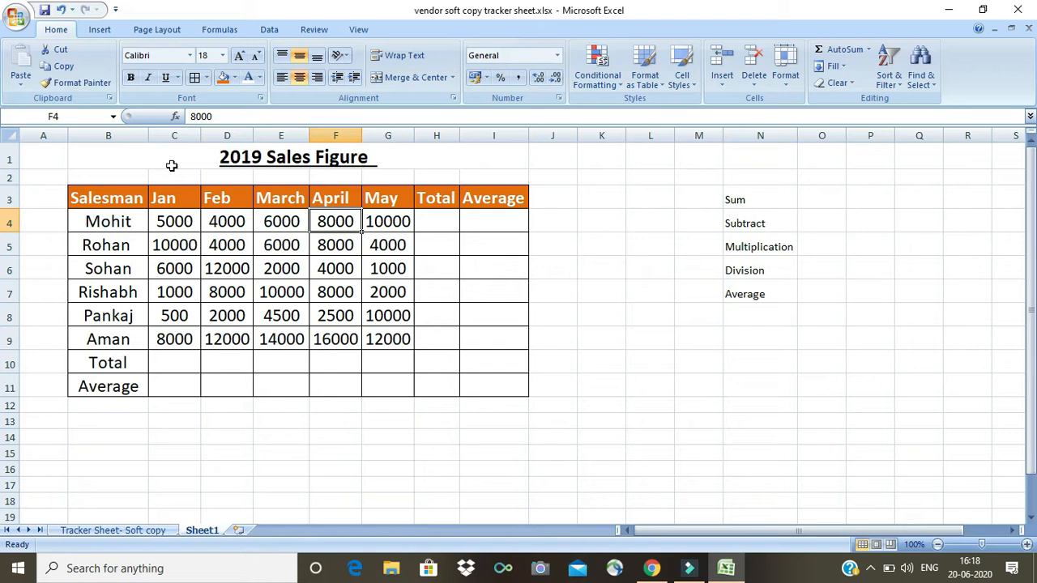
key("Right")
key("Down")
key("Left")
key("Left")
key("Left")
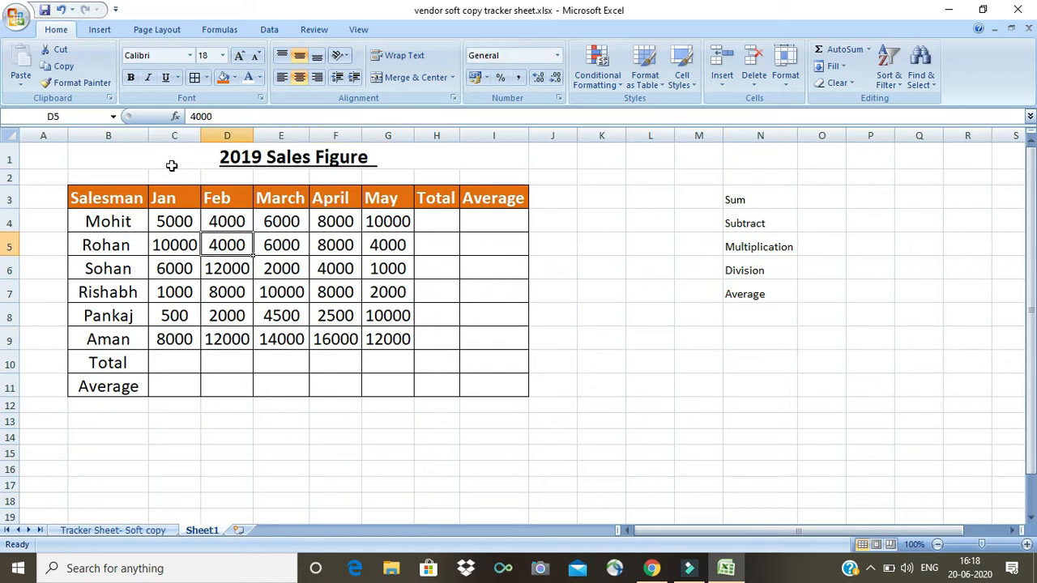
key("Left")
key("Left")
key("Right")
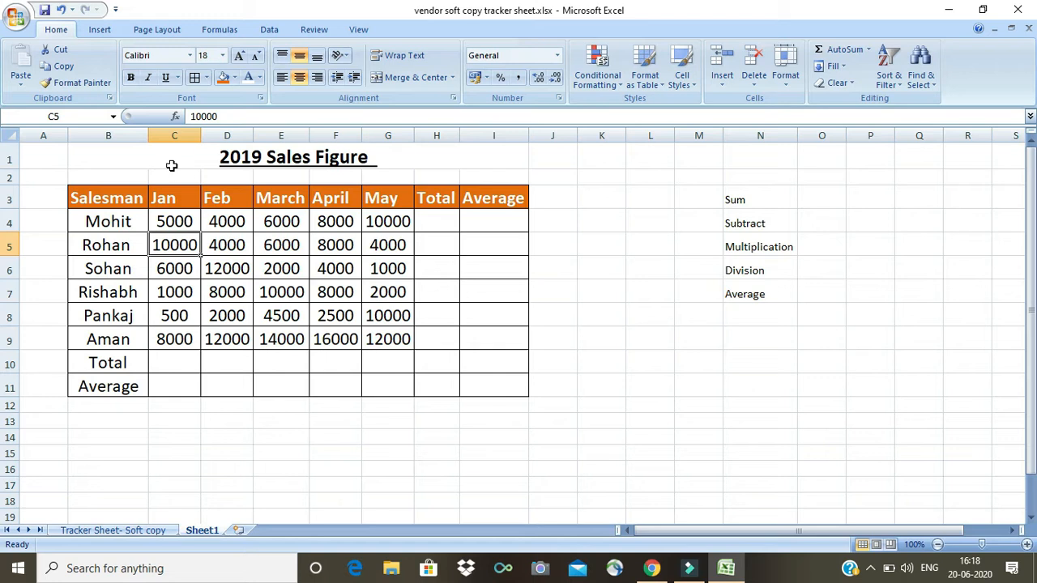
- Start a SUM formula in cell H4 for the first salesman's total
key("Up")
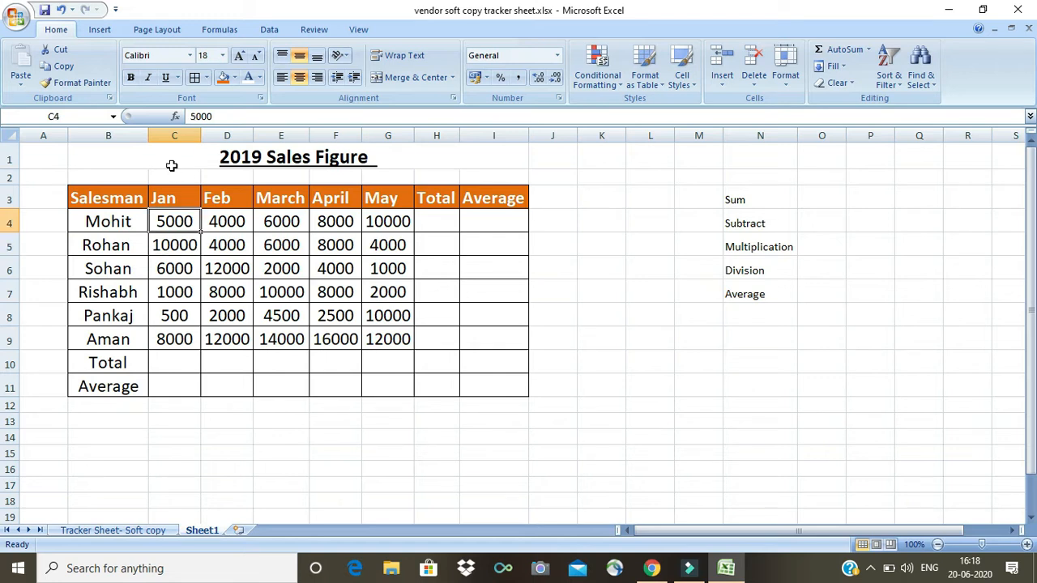
key("Right")
key("Right")
key("Right")
key("Right")
key("Right")
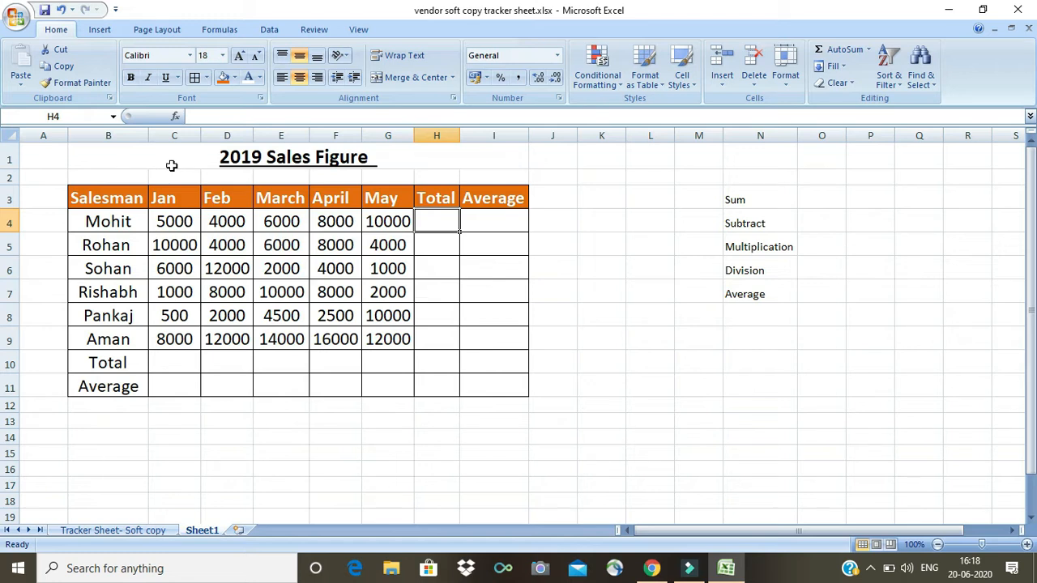
type("=")
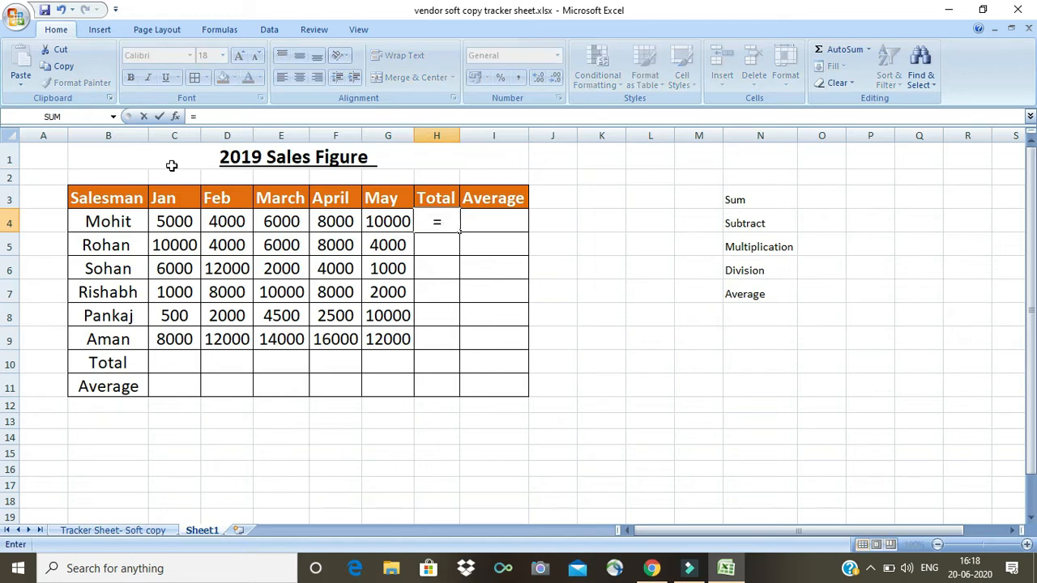
type("sum")
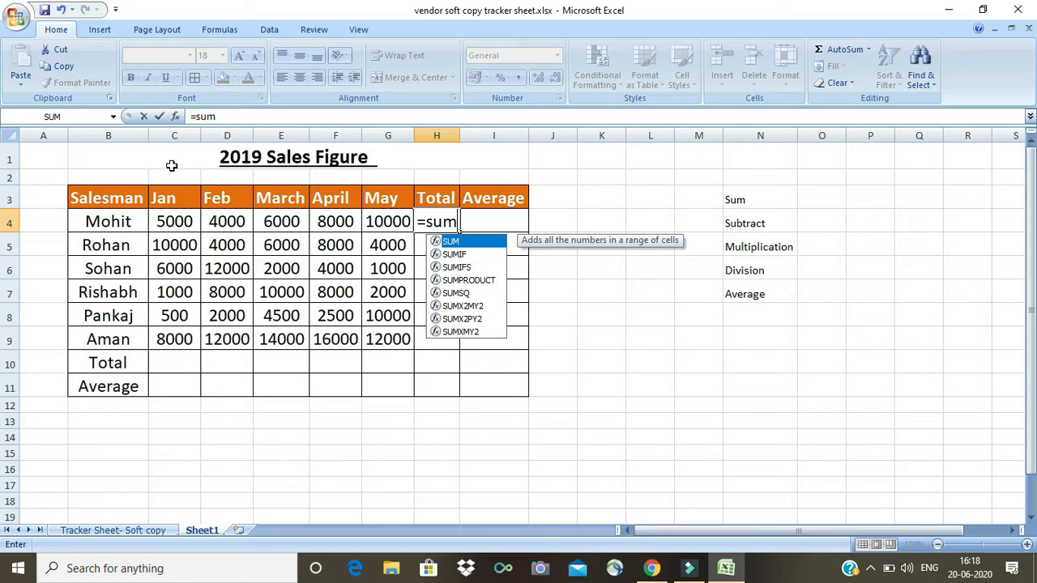
type("(")
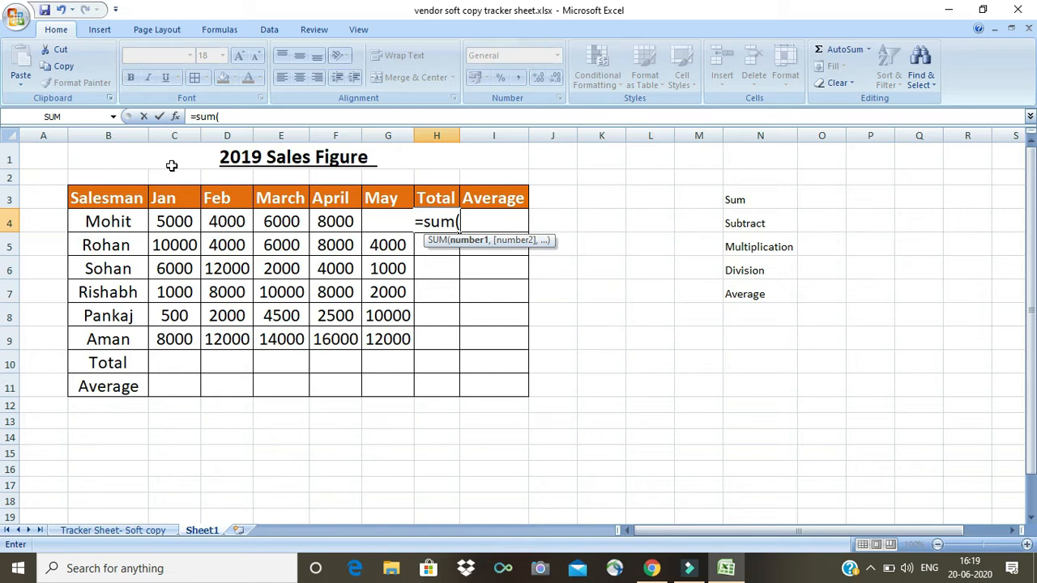
type("c4")
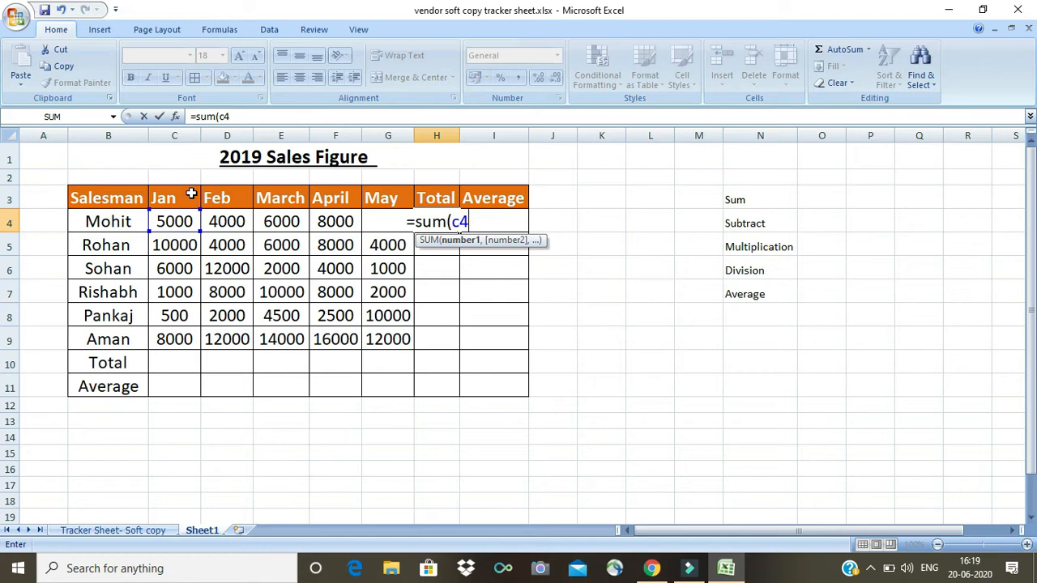
type("+")
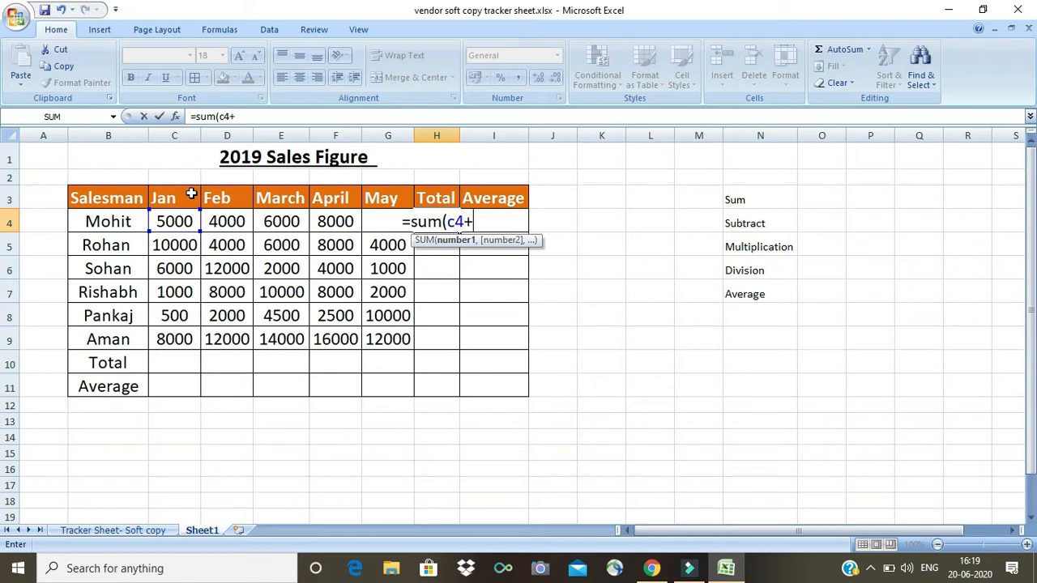
key("BackSpace")
key("BackSpace")
key("BackSpace")
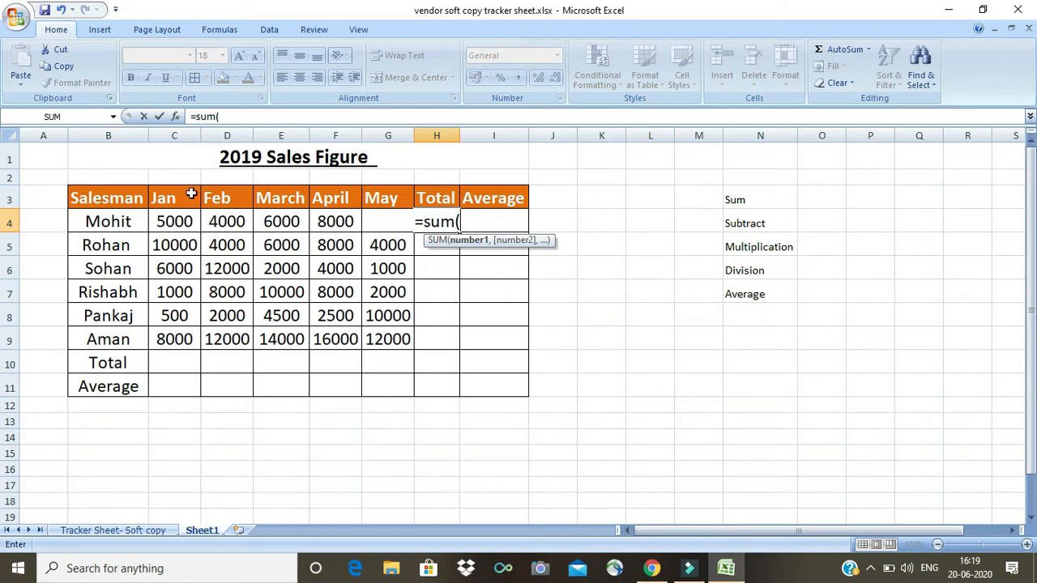
type("c")
key("BackSpace")
- Complete the formula in H4 as =SUM(C4+D4+E4+F4+G4) to add the January to May sales
type("c4+")
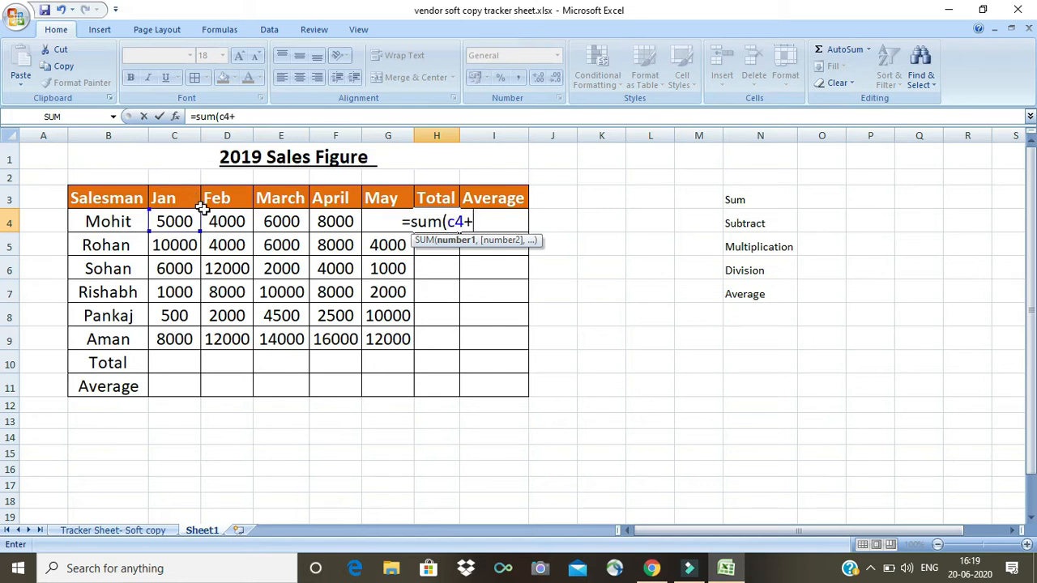
left_click(221, 218)
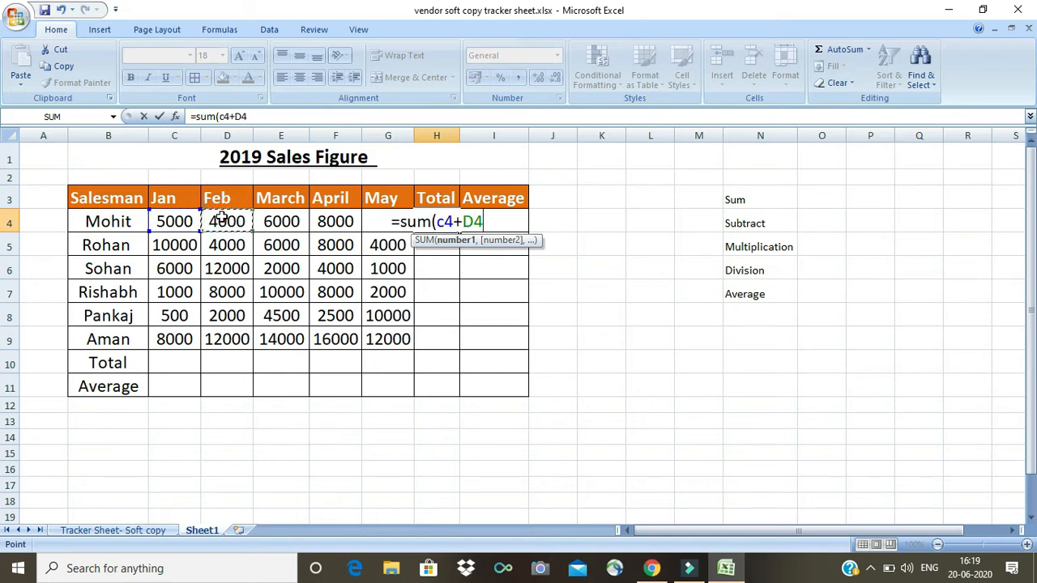
type("+")
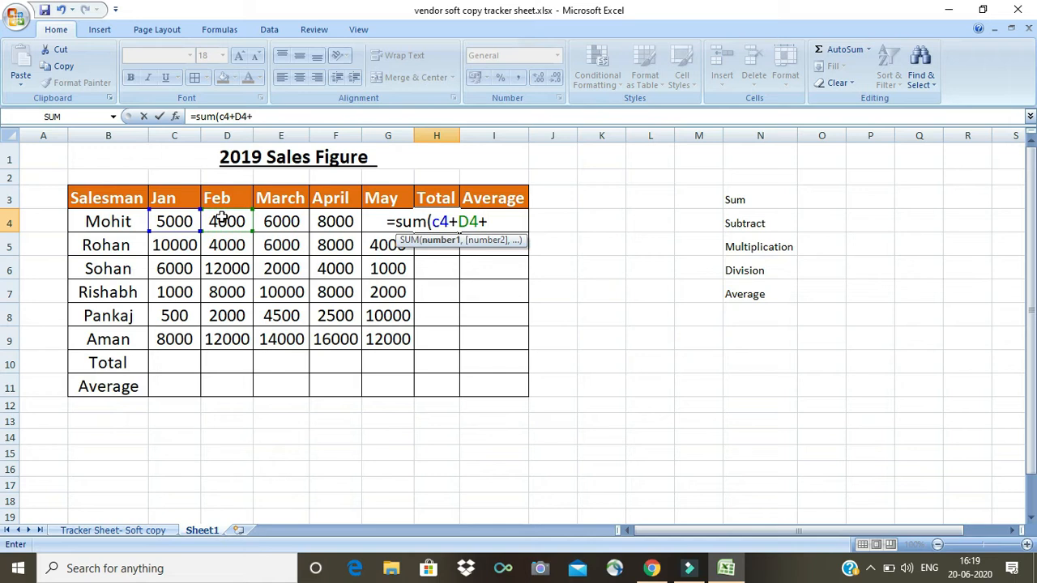
left_click(265, 222)
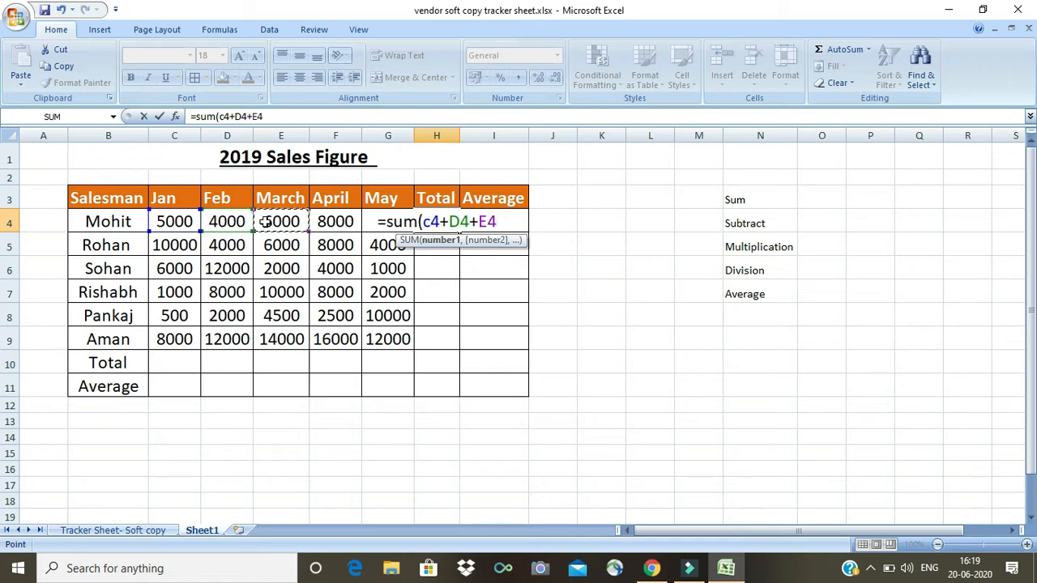
type("+")
left_click(320, 224)
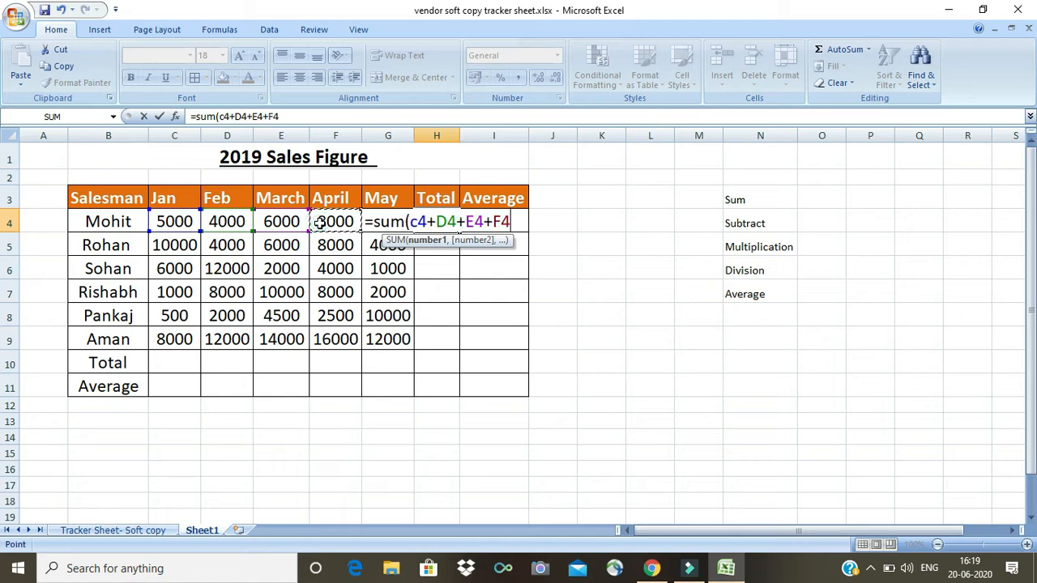
type("+")
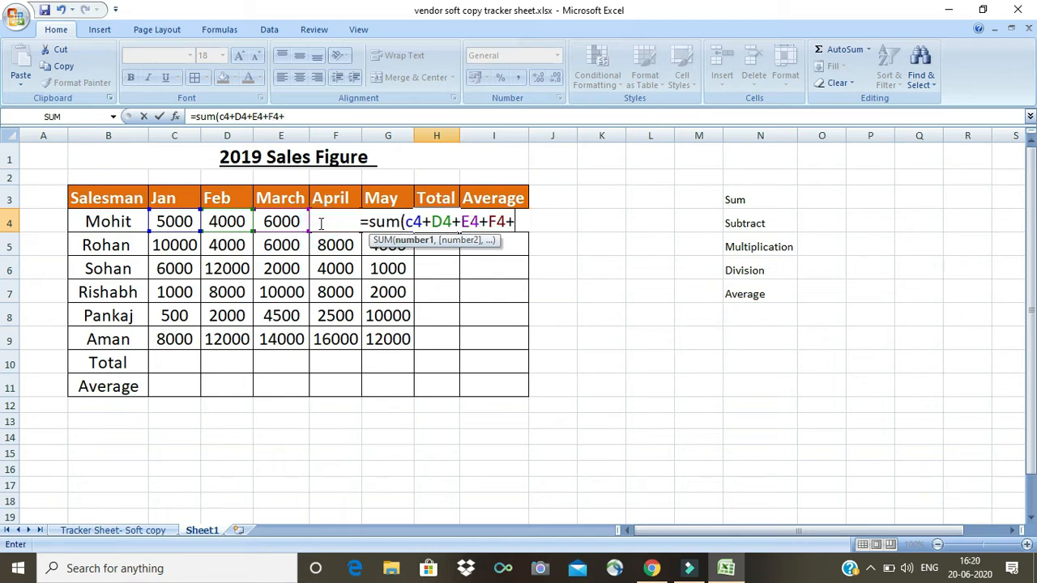
type("g4")
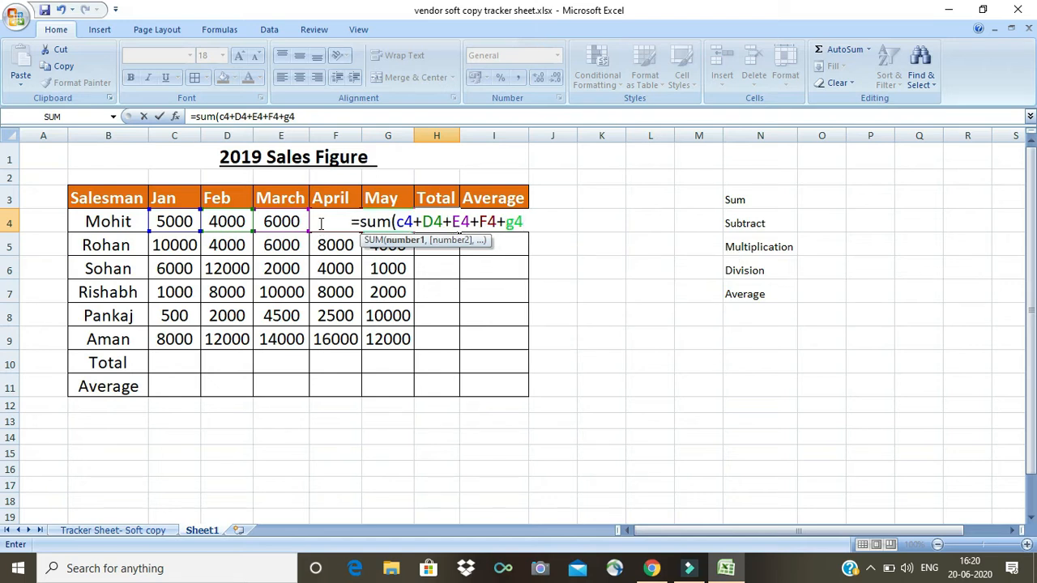
key("Return")
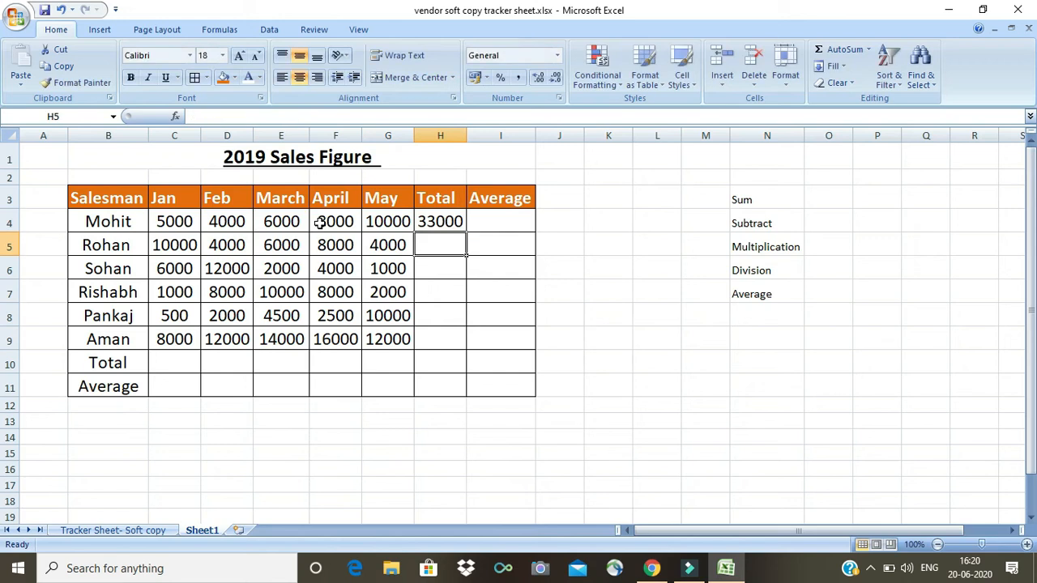
- Inspect the cell references in the SUM formula of the first salesman's Total cell, H4
key("Up")
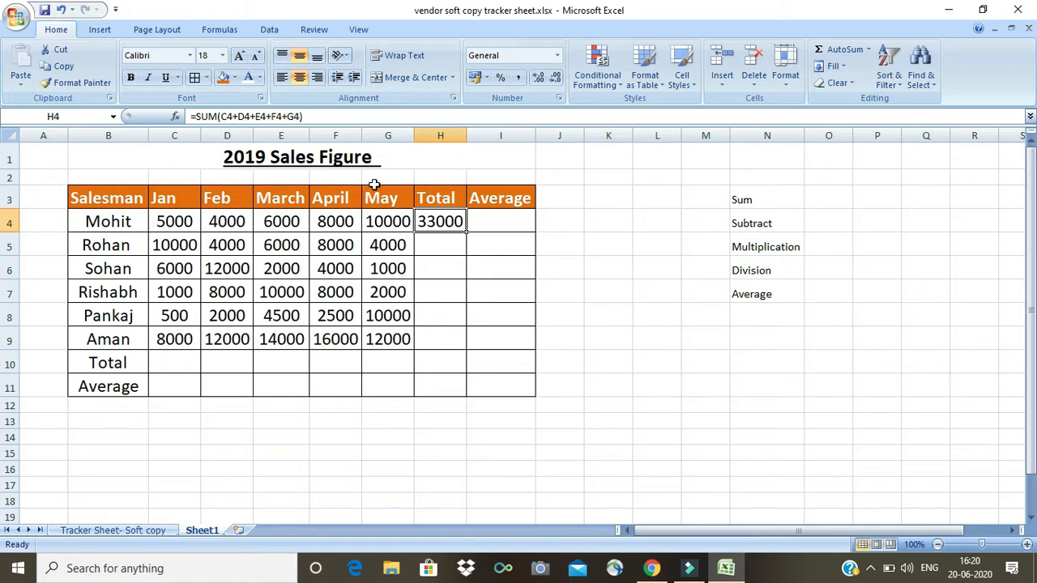
key("XF86MonBrightnessDown")
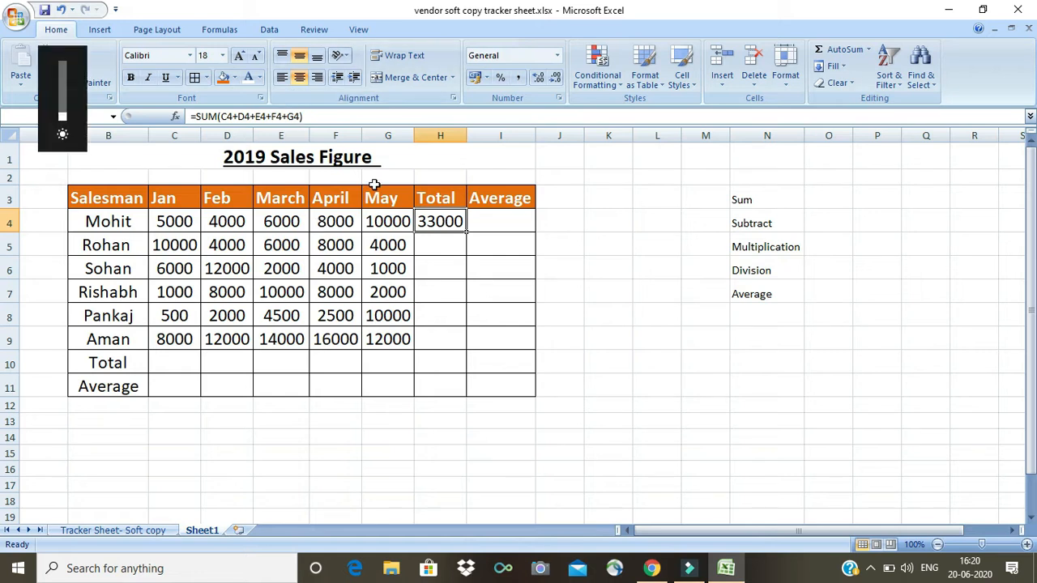
left_click(287, 116)
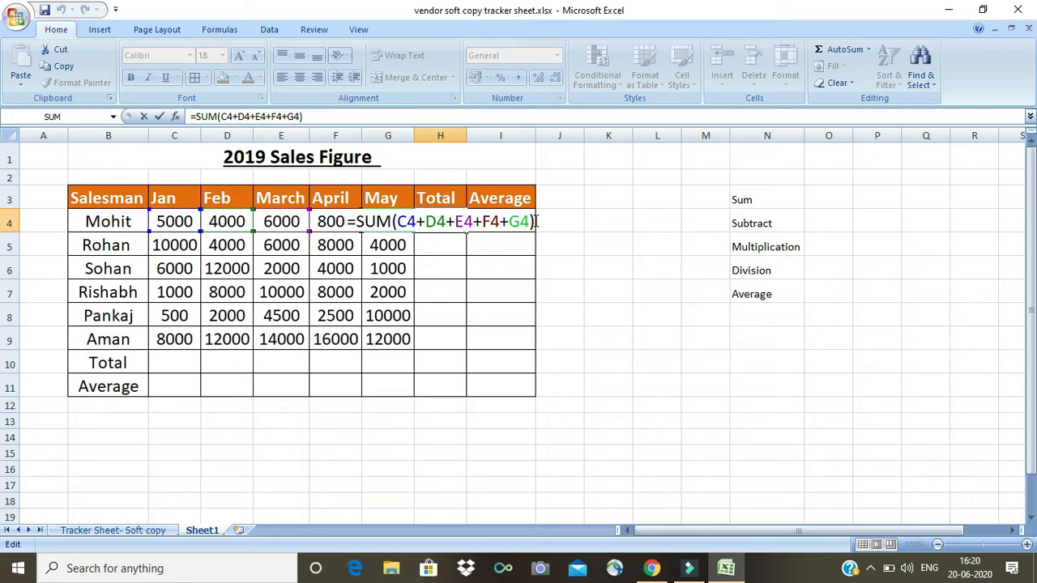
key("Return")
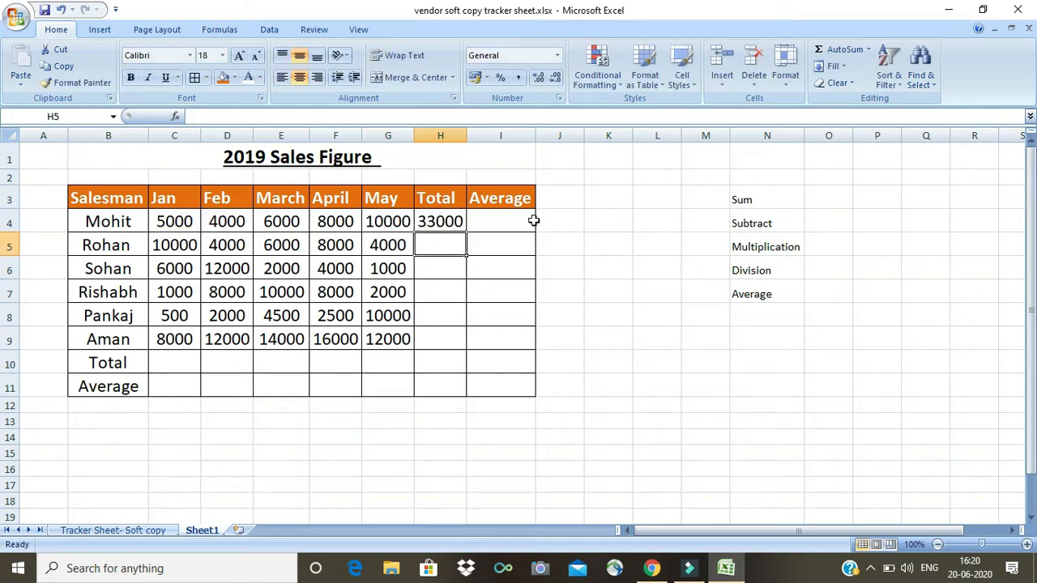
- Start a SUM formula in H5 for the second salesman's total, with January cell C5 as its first reference
key("Up")
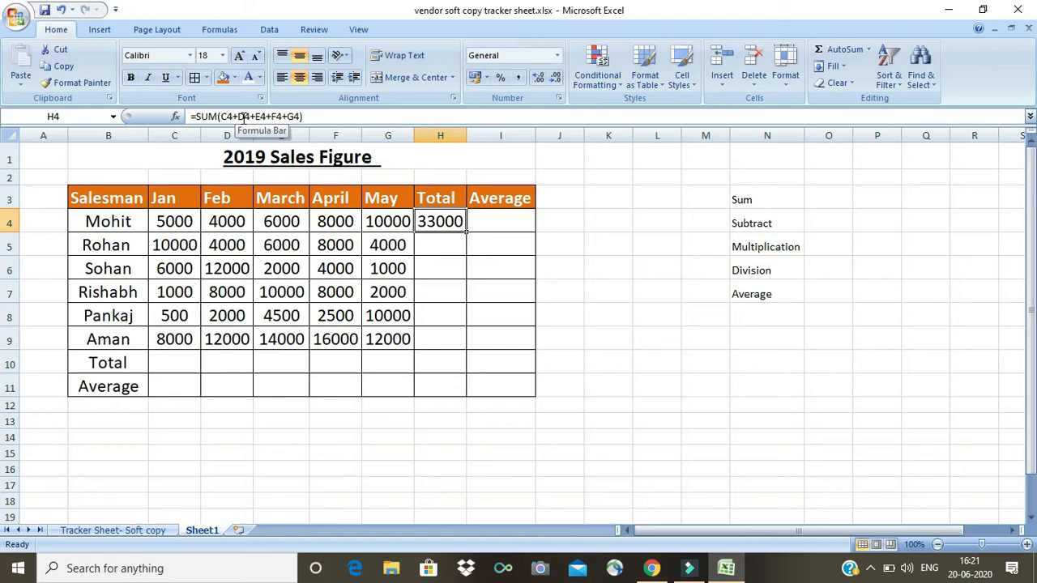
key("Down")
type("=sum")
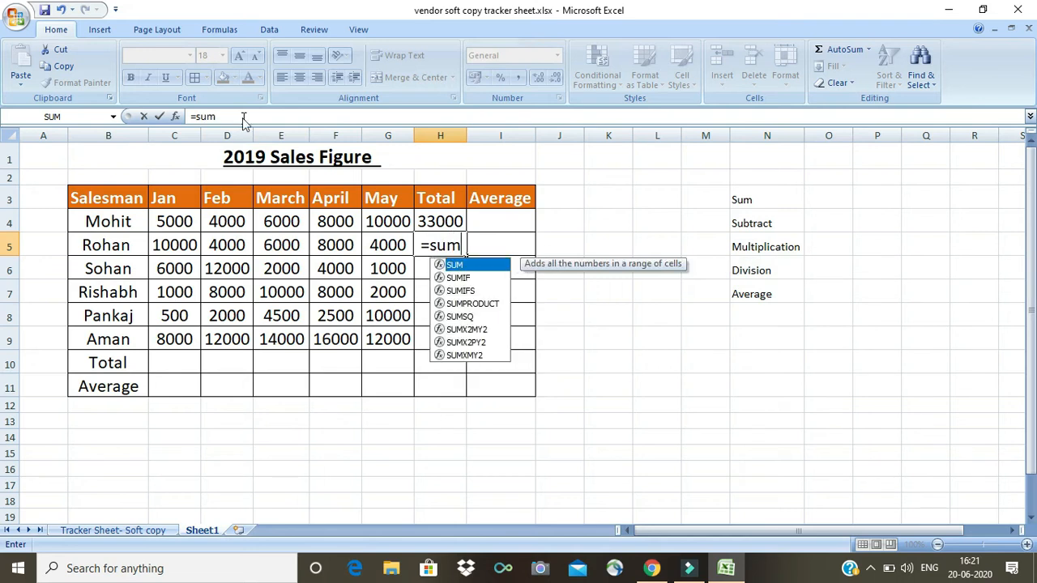
type("(")
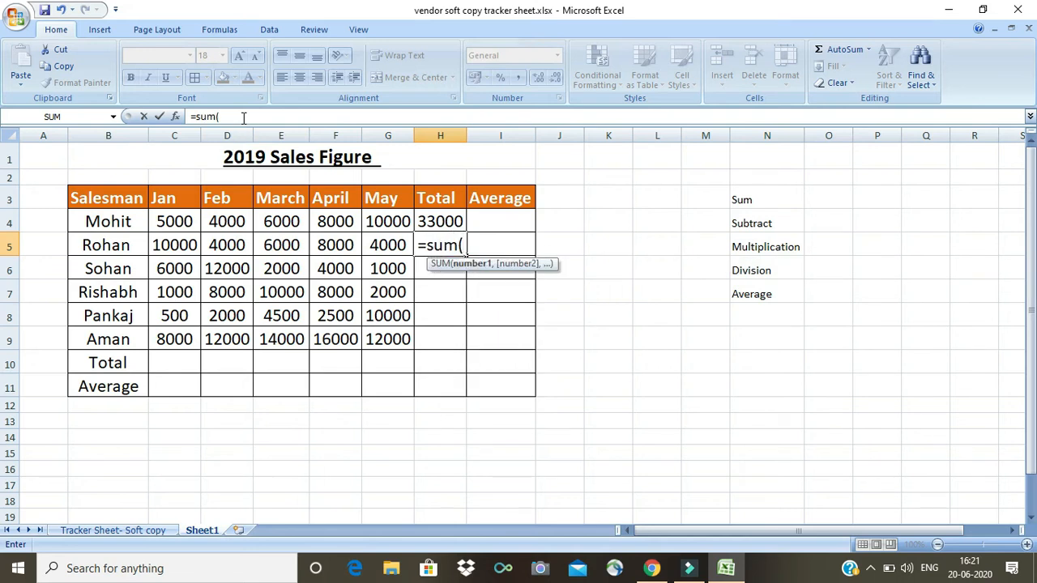
key("Left")
key("Left")
key("Left")
key("Left")
key("Left")
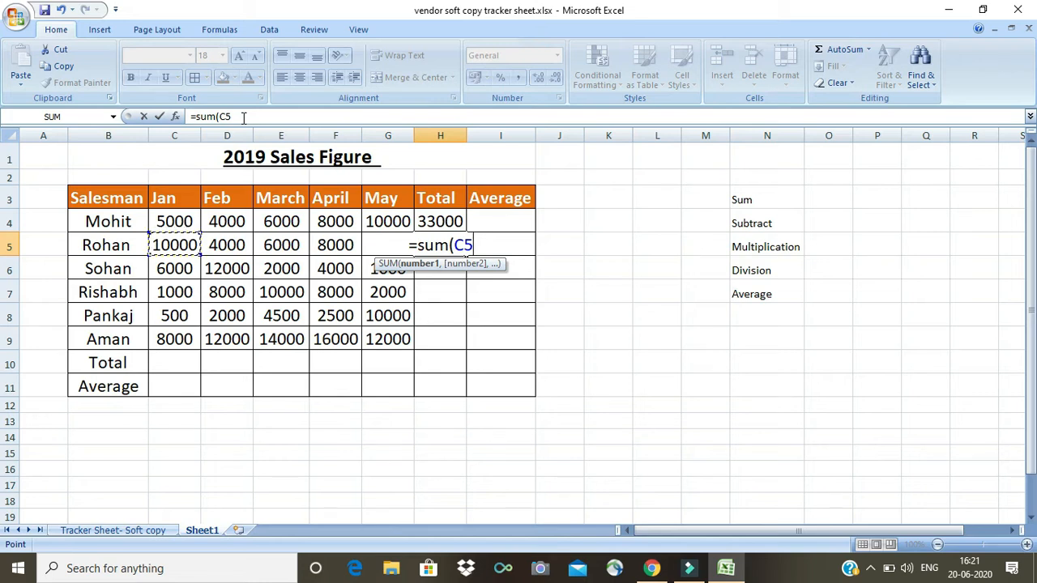
- Complete the H5 formula as =SUM(C5+D5+E5+F5+G5) to add the second salesman's January to May sales
type("+")
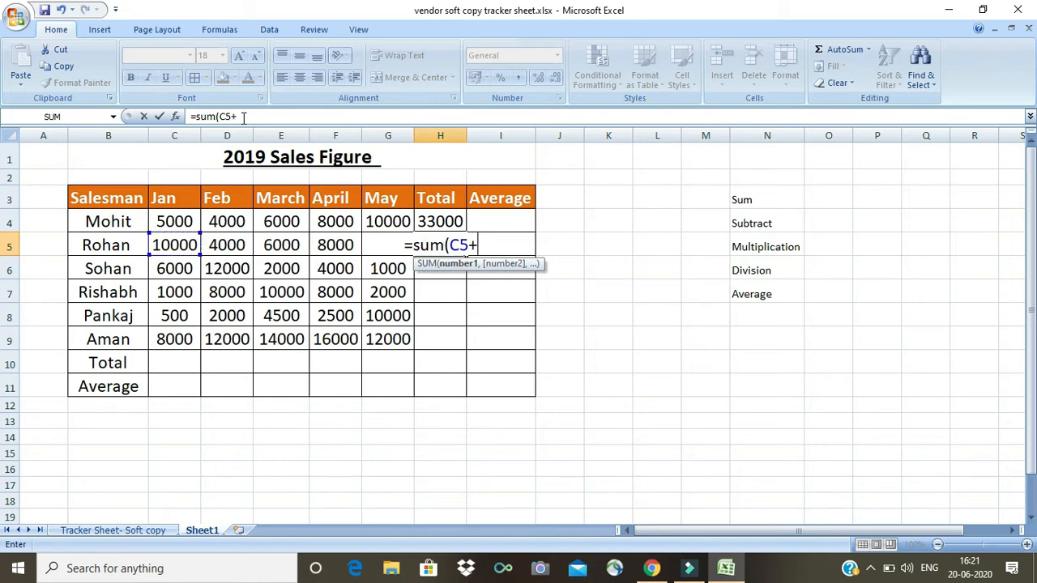
left_click(218, 245)
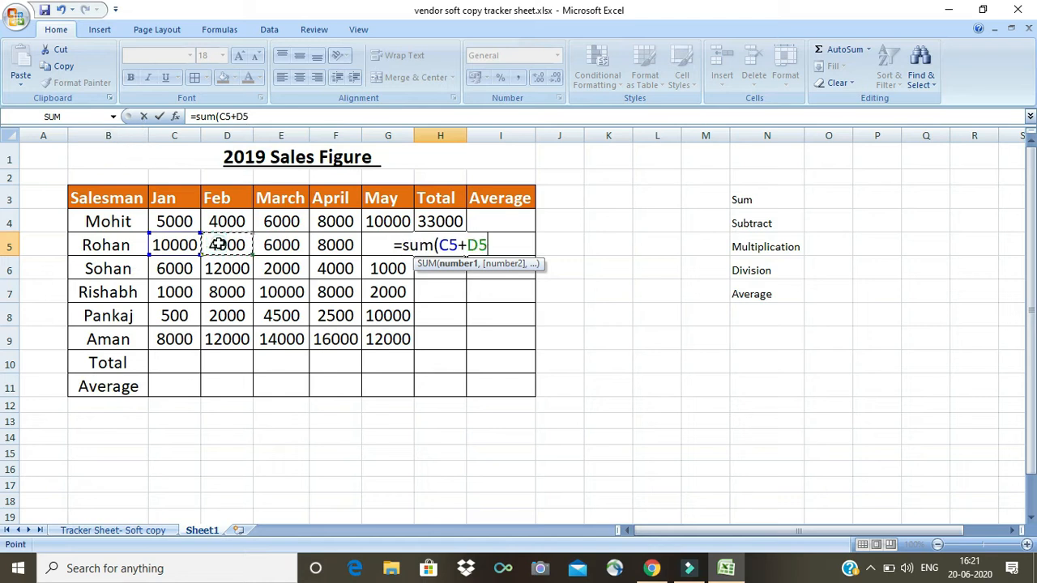
type("+")
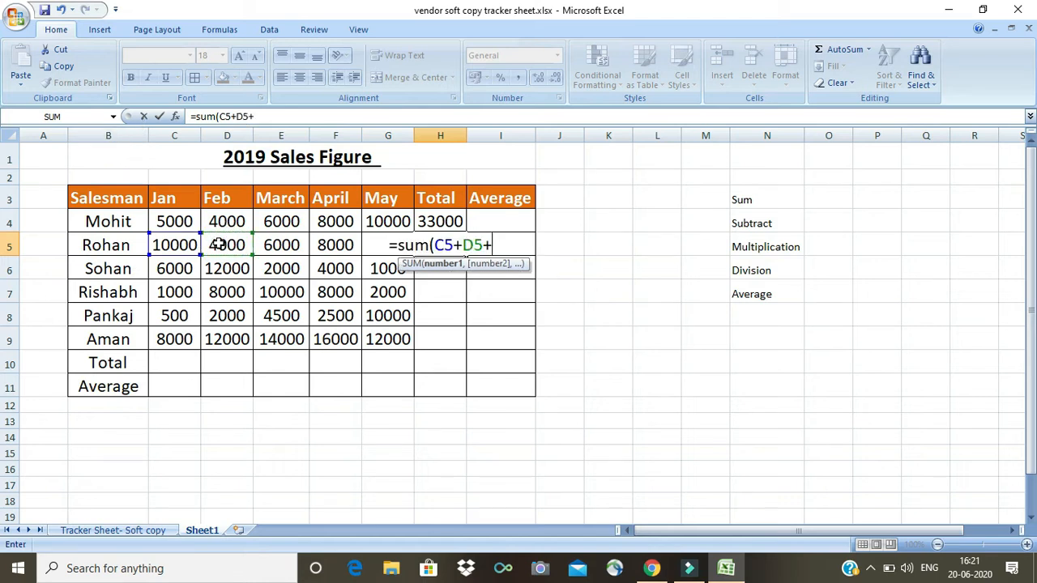
left_click(266, 243)
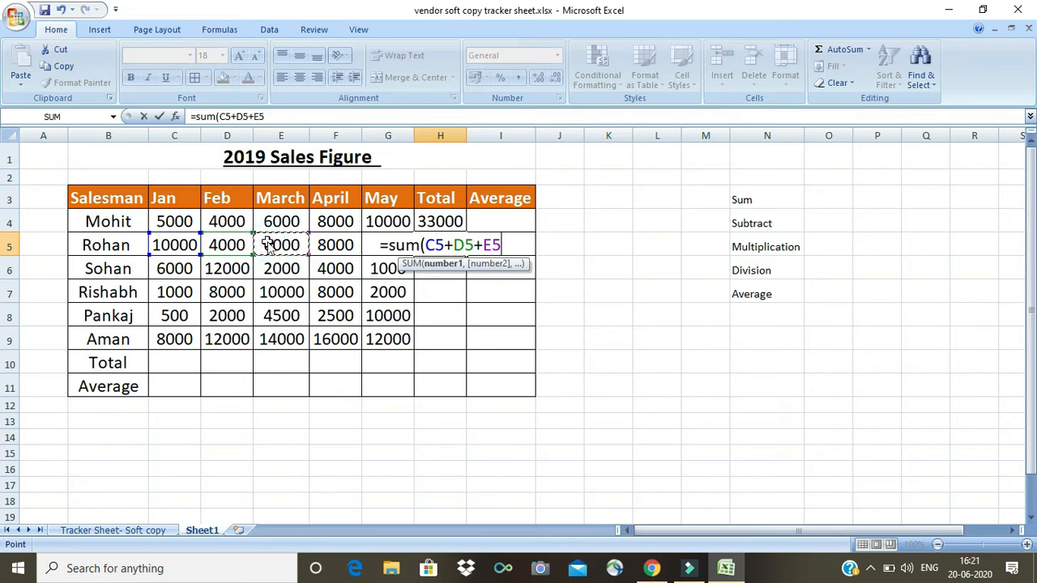
type("+")
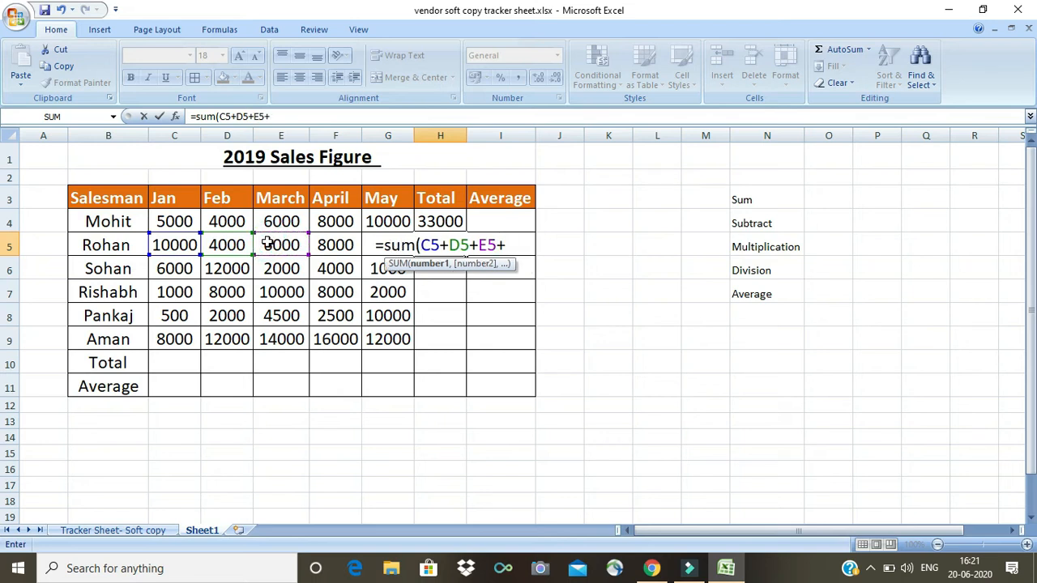
left_click(323, 244)
type("+")
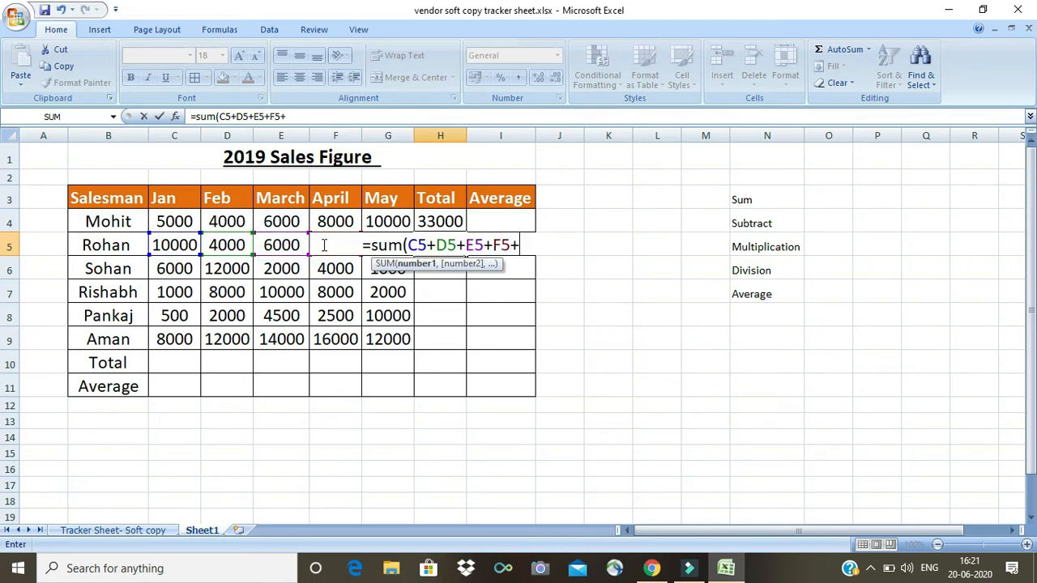
type("g5)")
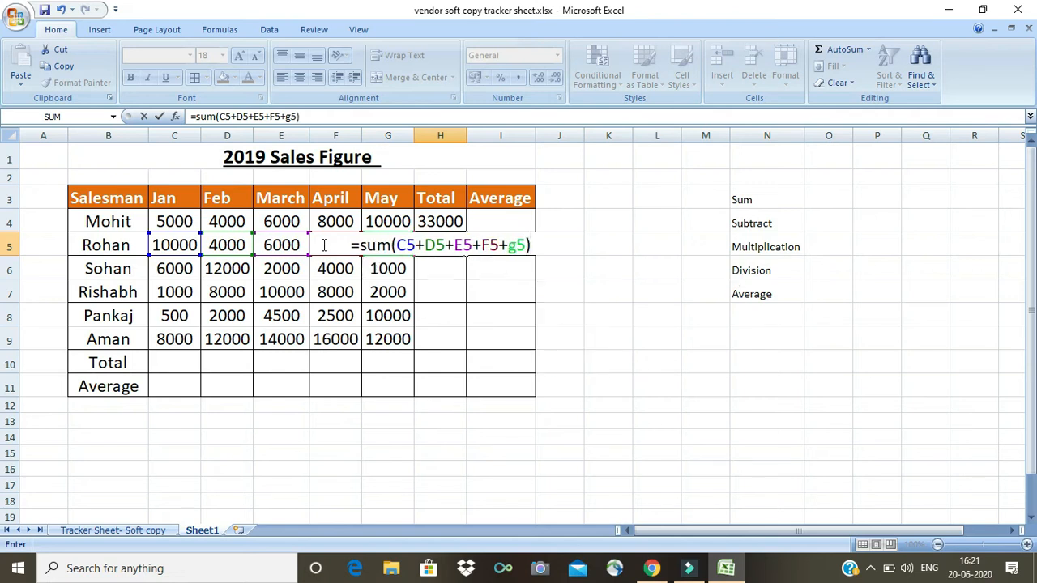
key("Return")
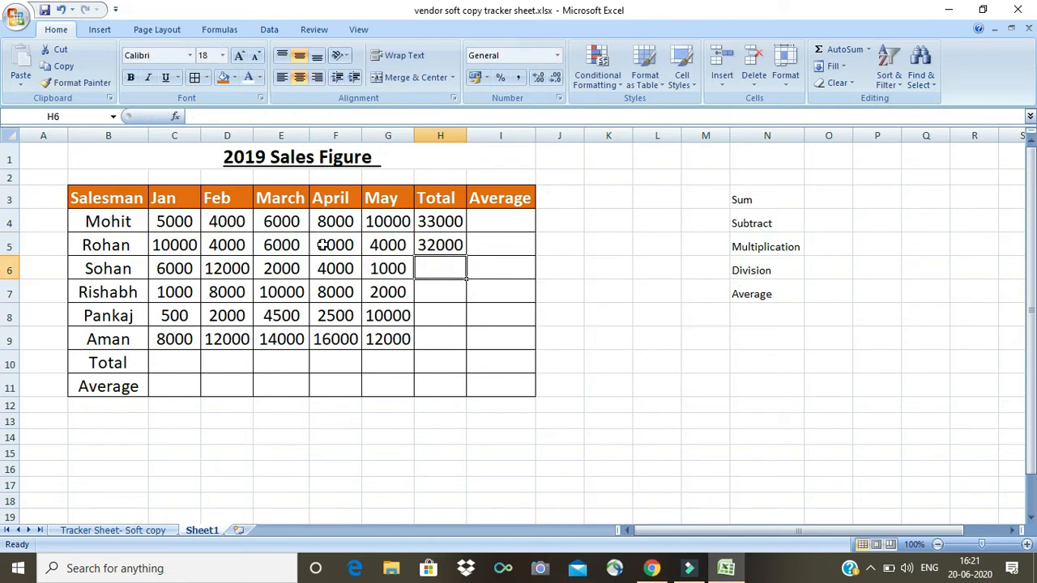
- Copy the SUM formula from H5 into H6:H9 to fill the remaining salesmen's totals
key("Up")
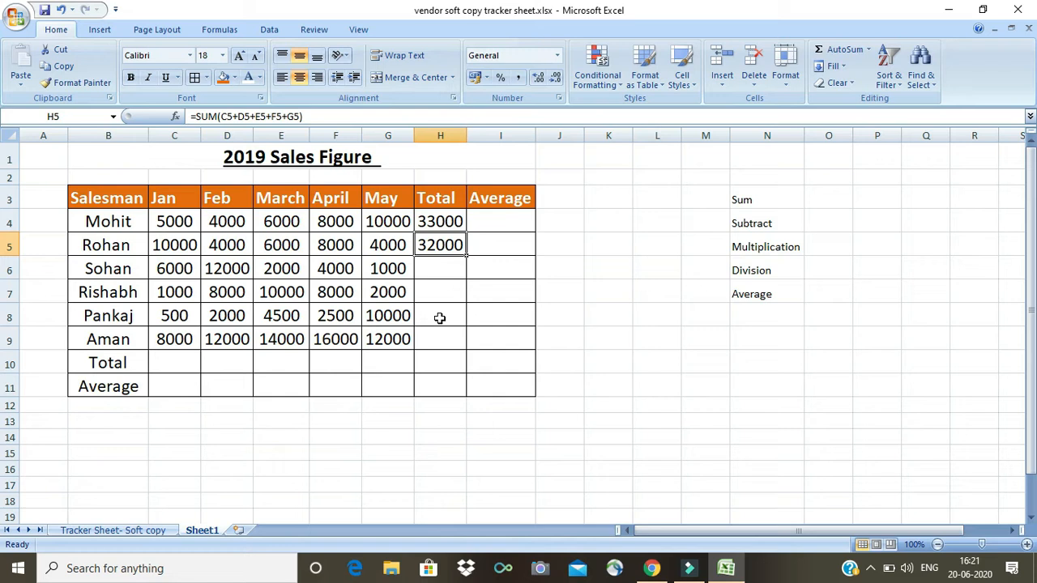
key("ctrl+c")
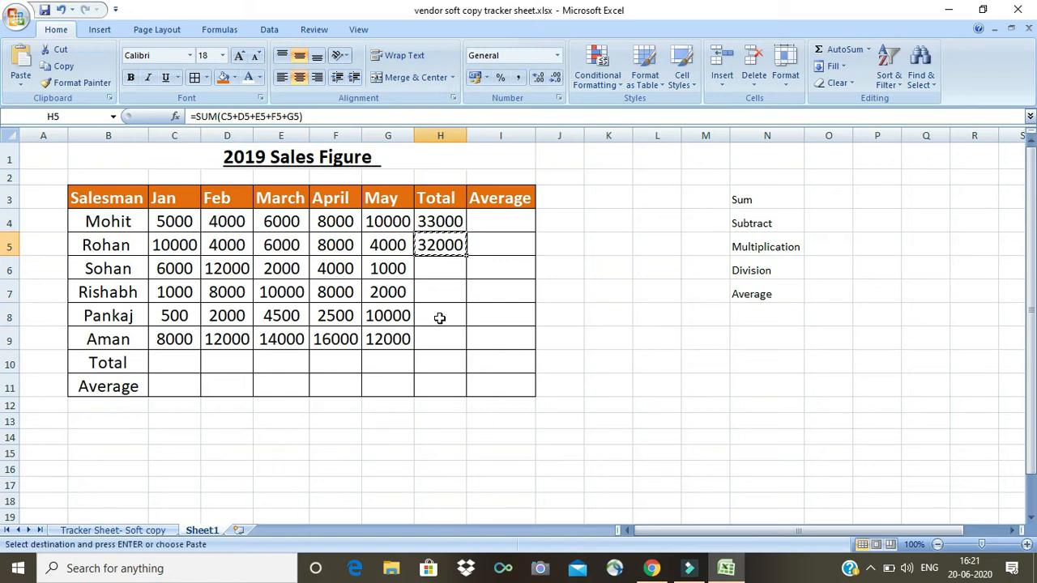
key("Down")
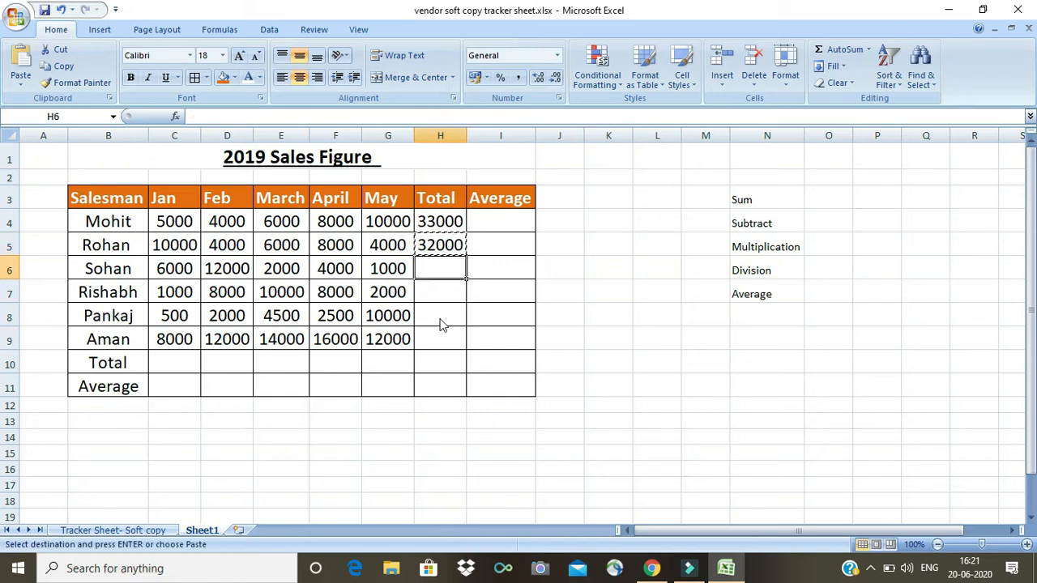
key("shift+Down")
key("shift+Down")
key("shift+Down")
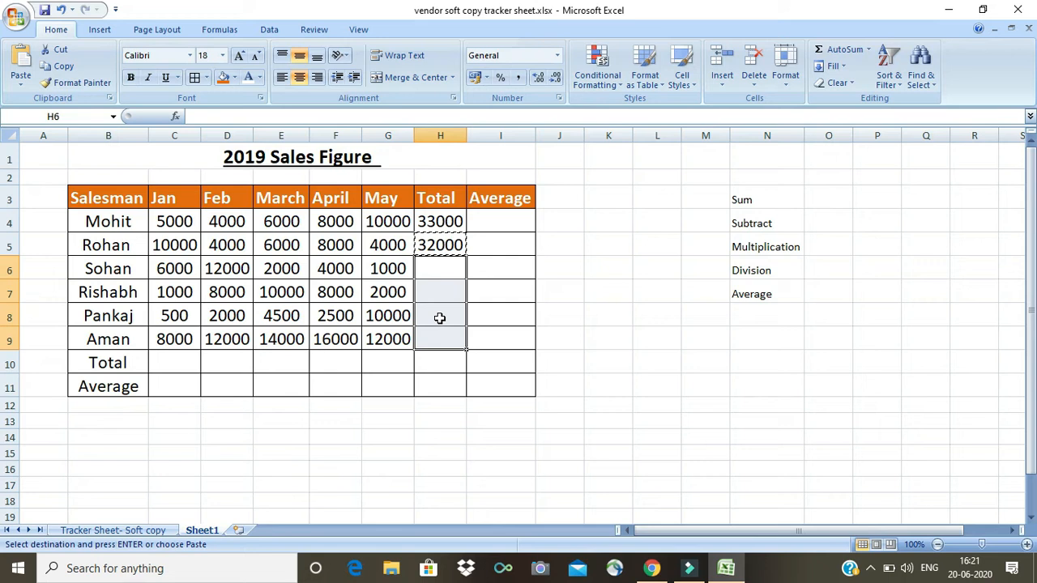
key("Return")
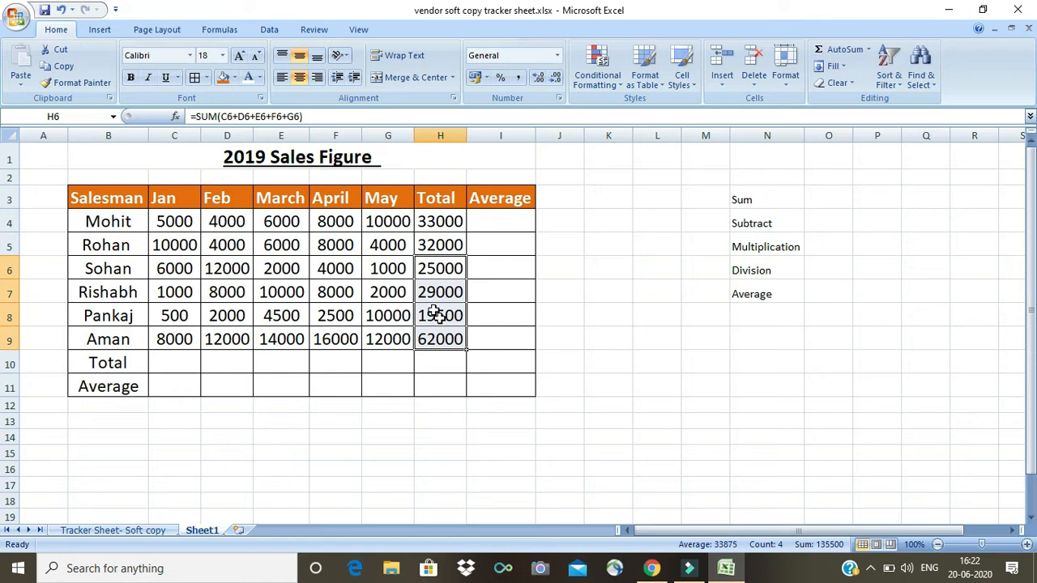
left_click(132, 224)
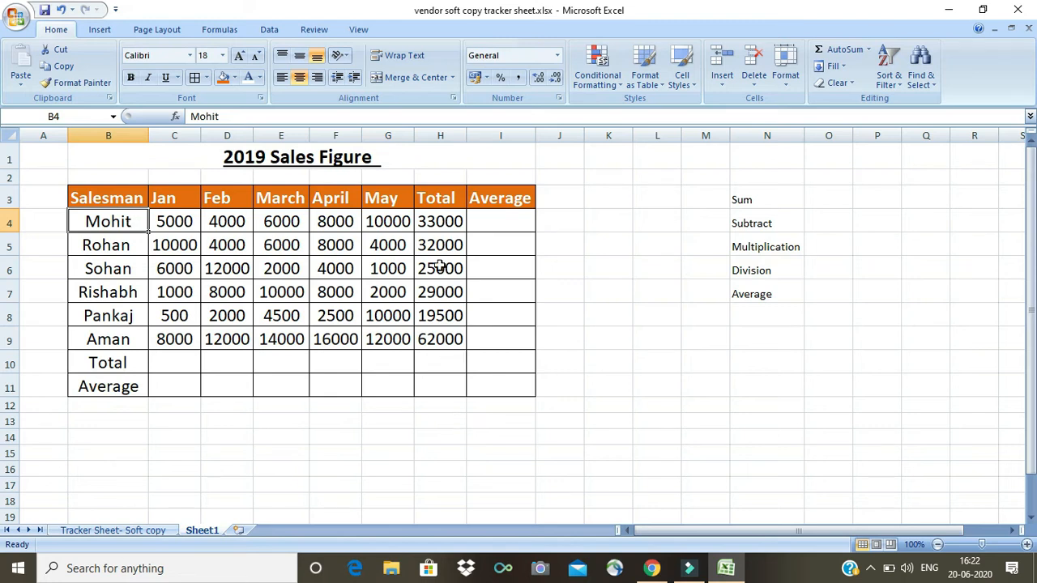
left_click(433, 221)
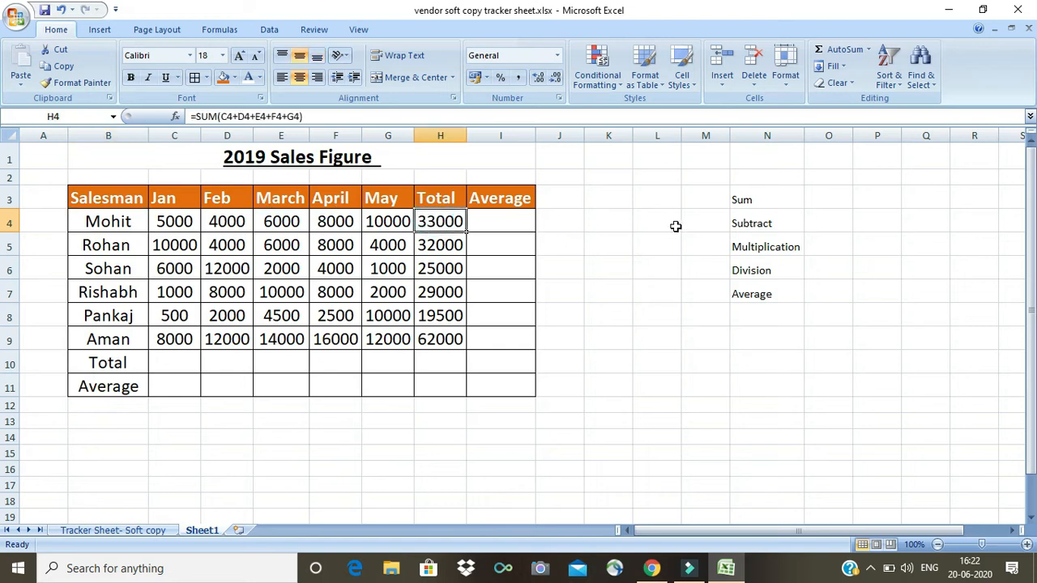
left_click(783, 190)
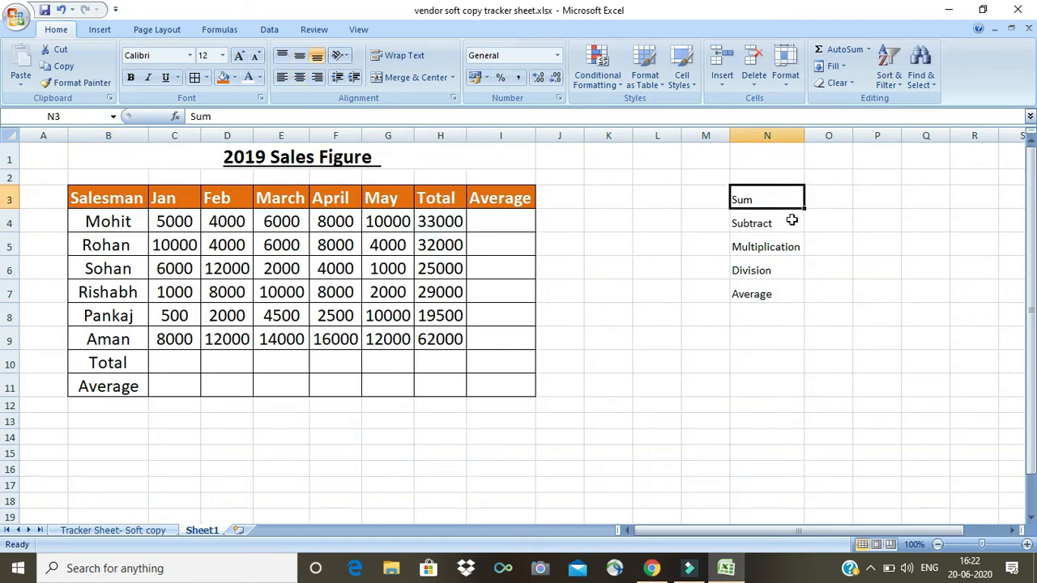
left_click(790, 221)
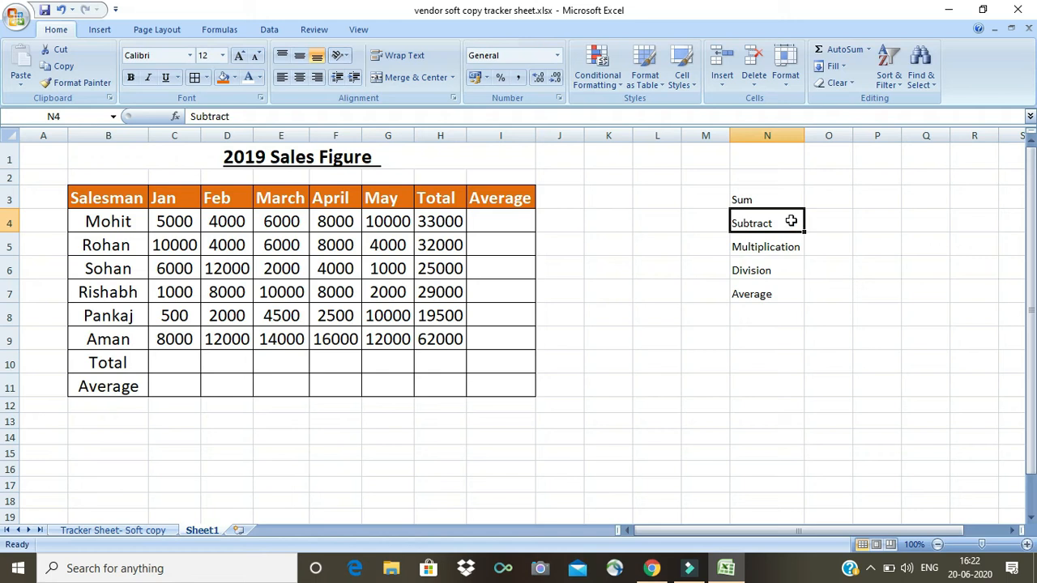
- Insert a blank column between the Total and Average columns of the sales table
left_click(485, 134)
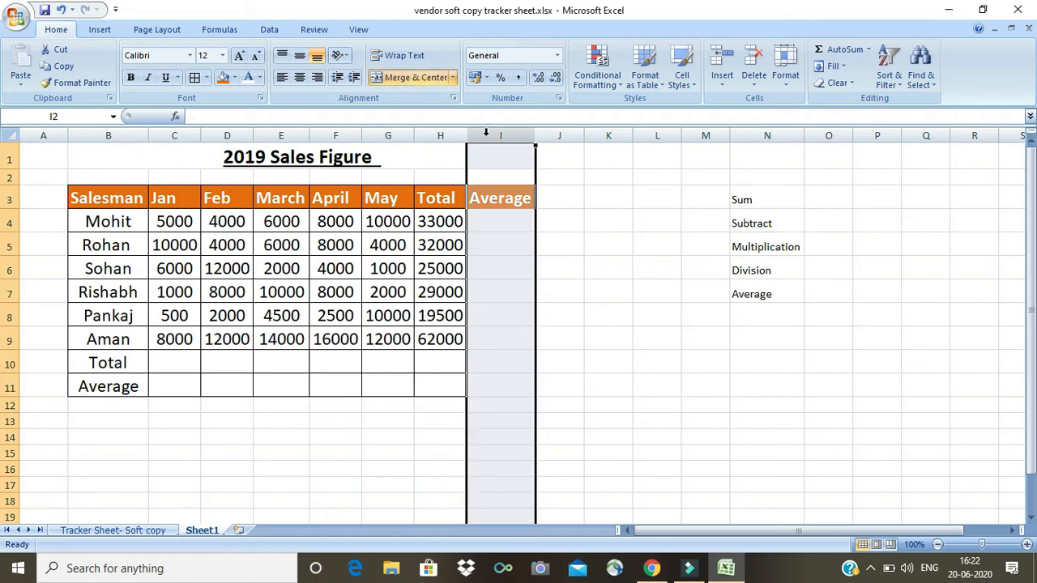
left_click(486, 133)
key("ctrl+plus")
left_click(486, 218)
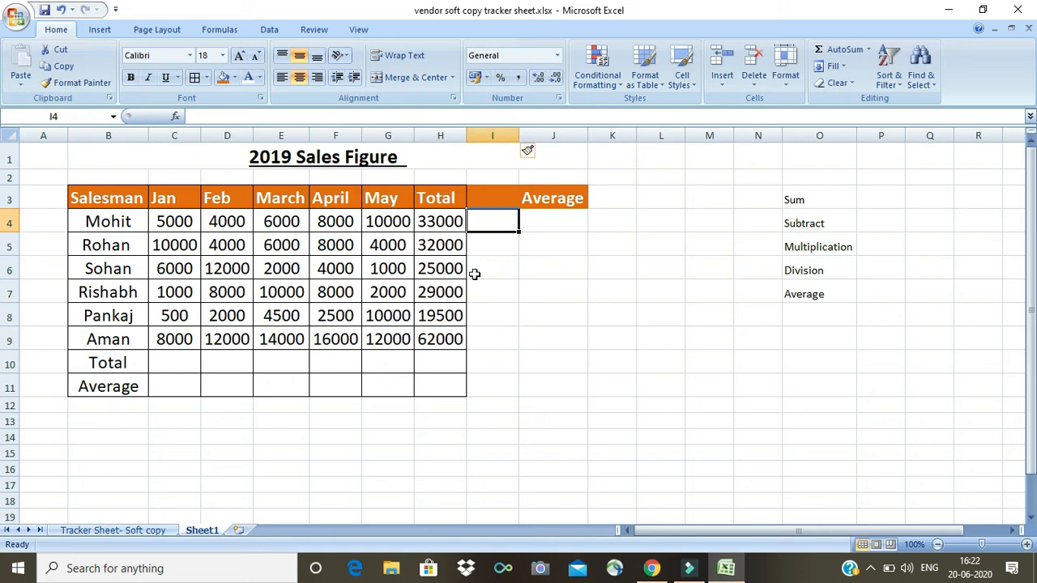
- Enter the formula =C4-D4 in I4 to subtract the first salesman's February sales from January's
left_click(187, 437)
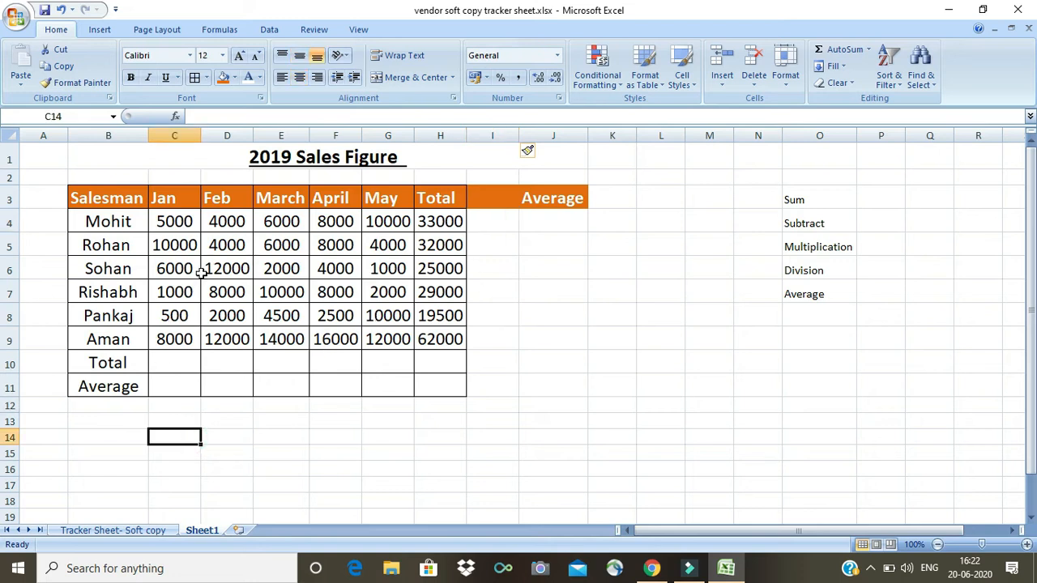
left_click(174, 221)
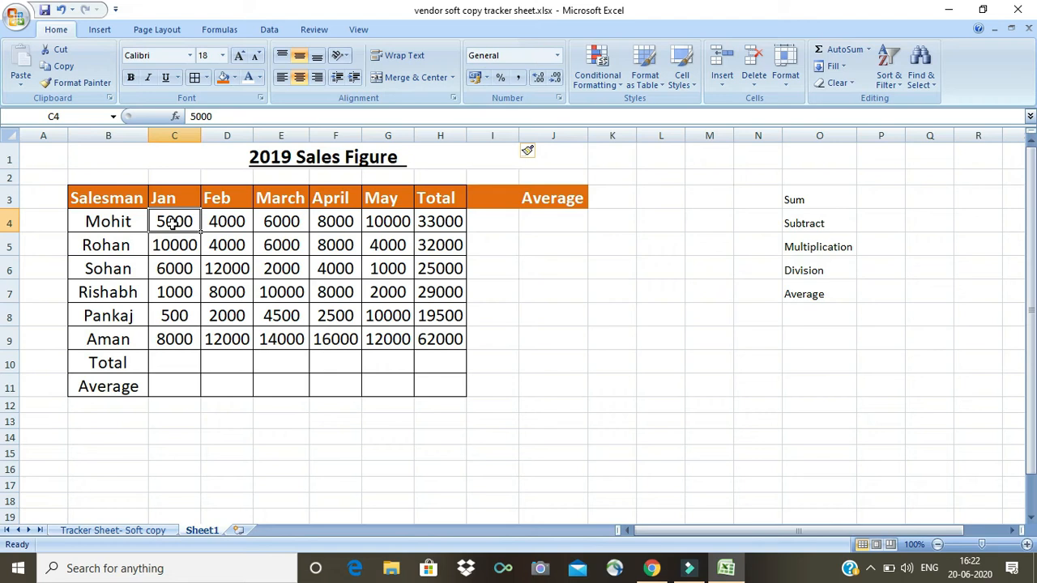
left_click(229, 223)
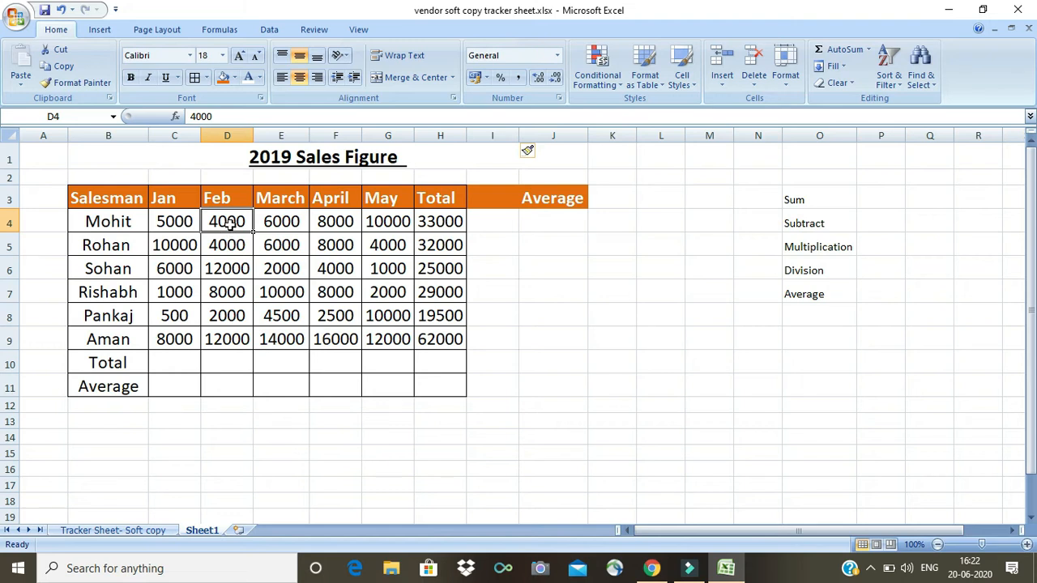
left_click(500, 224)
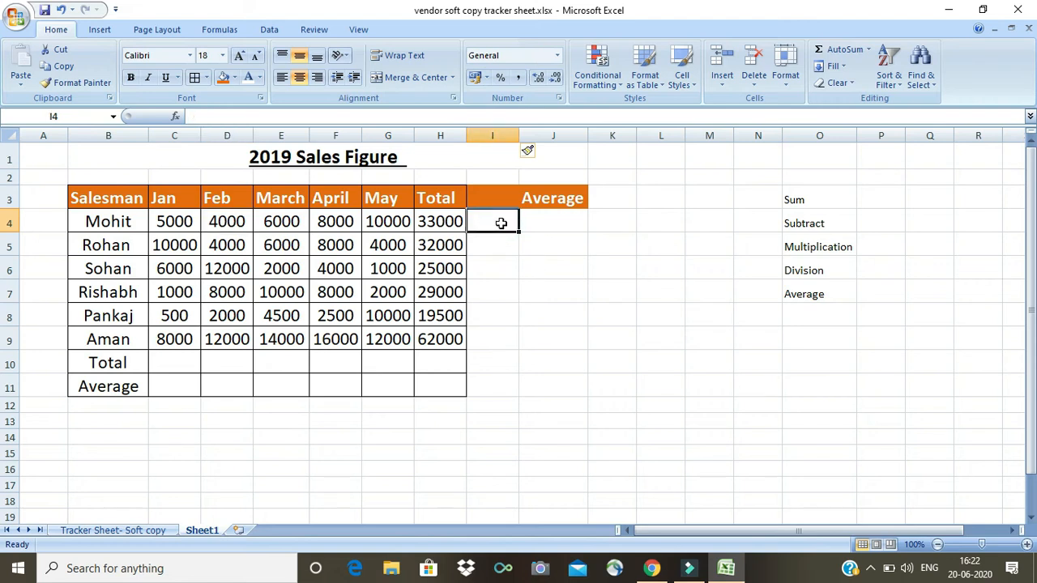
type("=")
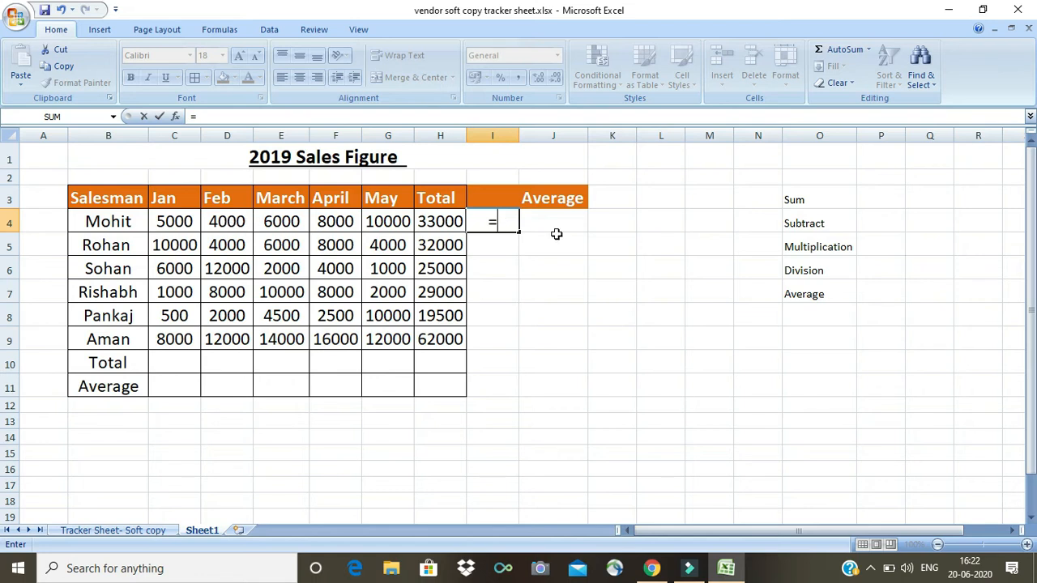
type("c4-")
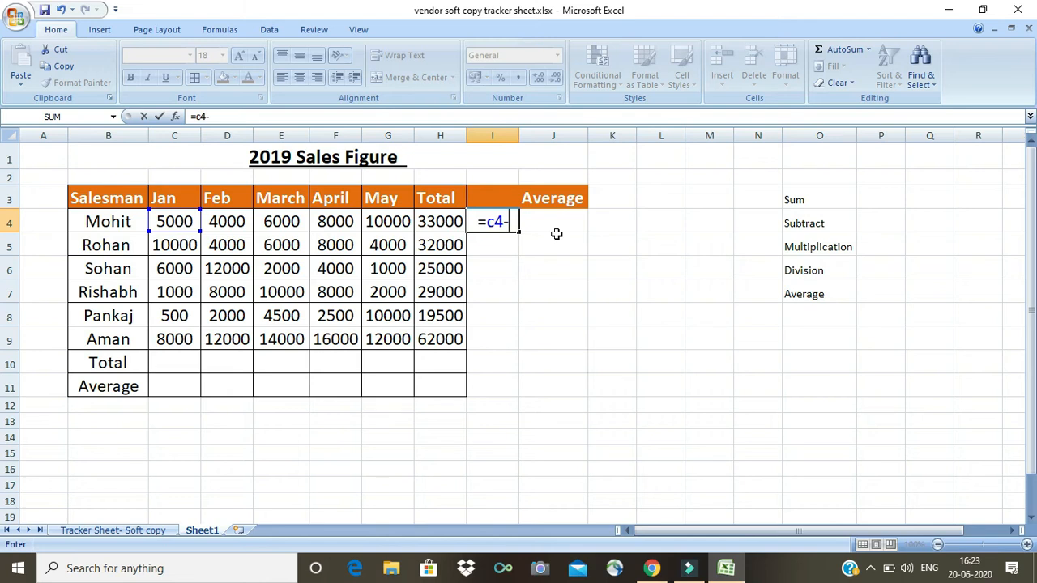
type("d4")
key("Return")
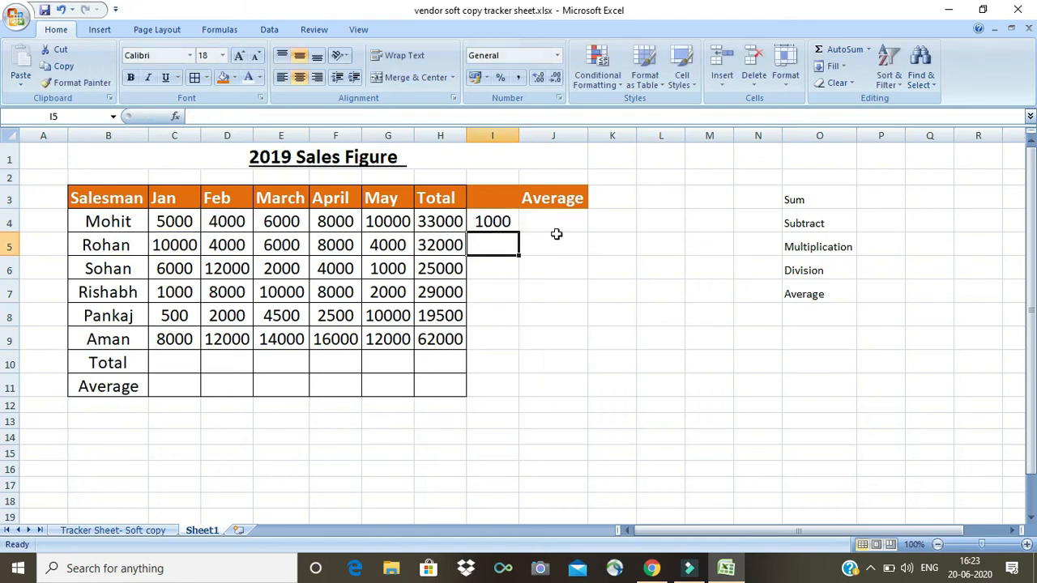
- Copy the subtraction formula from I4 into I5:I9 for the other salesmen
key("Up")
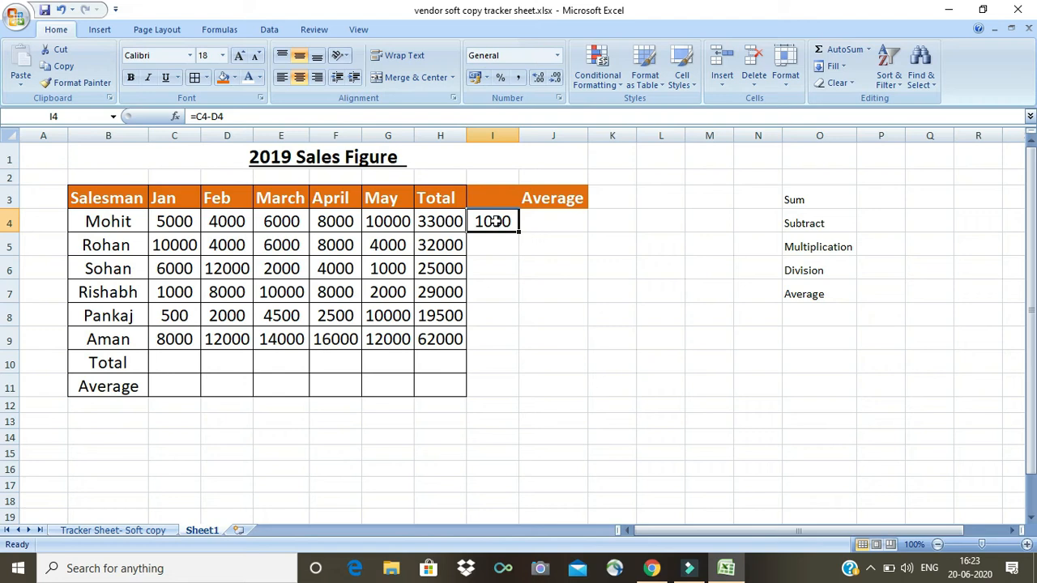
key("ctrl+c")
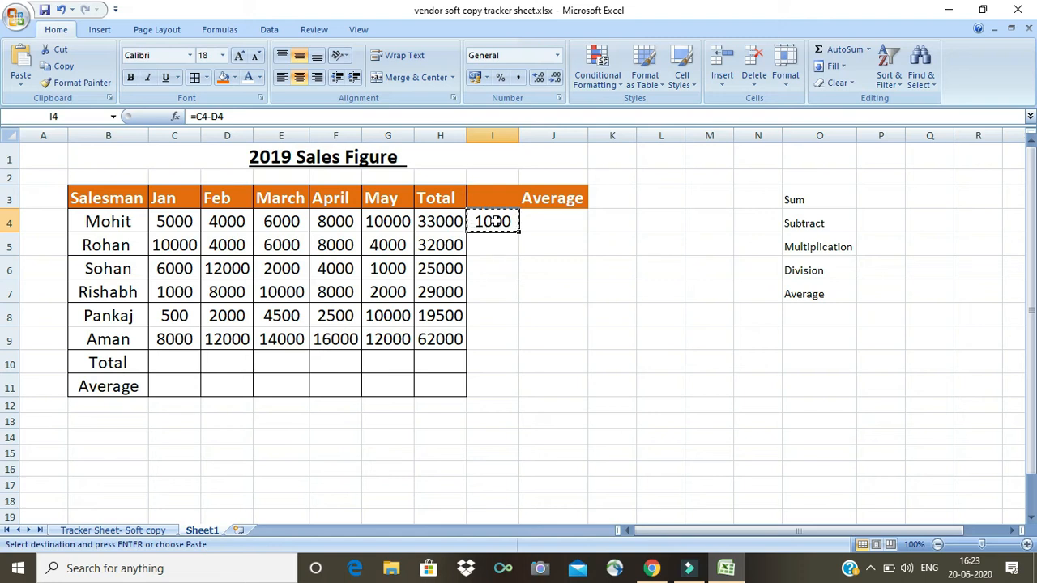
key("Down")
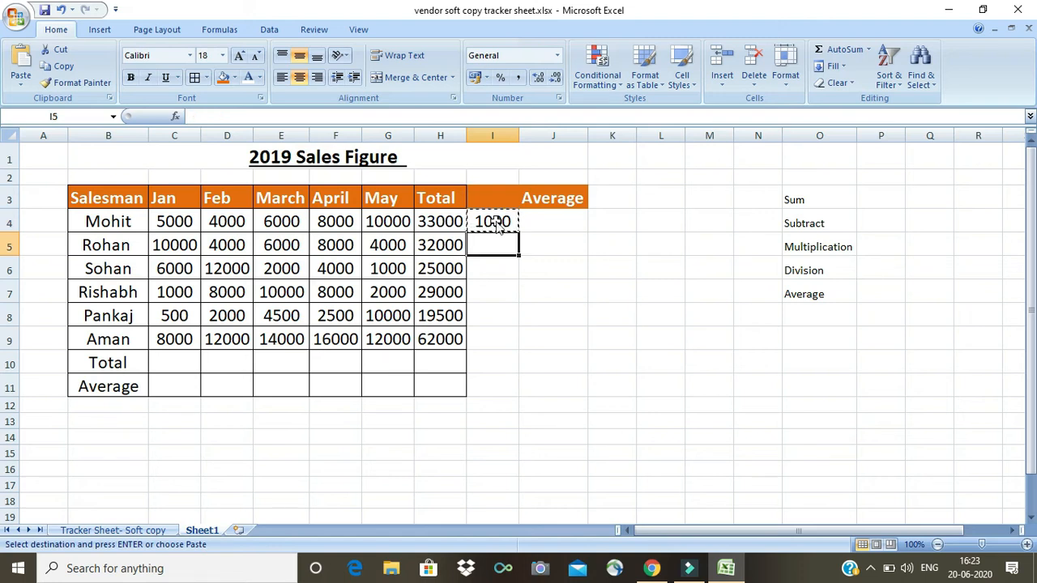
key("shift+Down")
key("shift+Down")
key("shift+Down")
key("shift+Down")
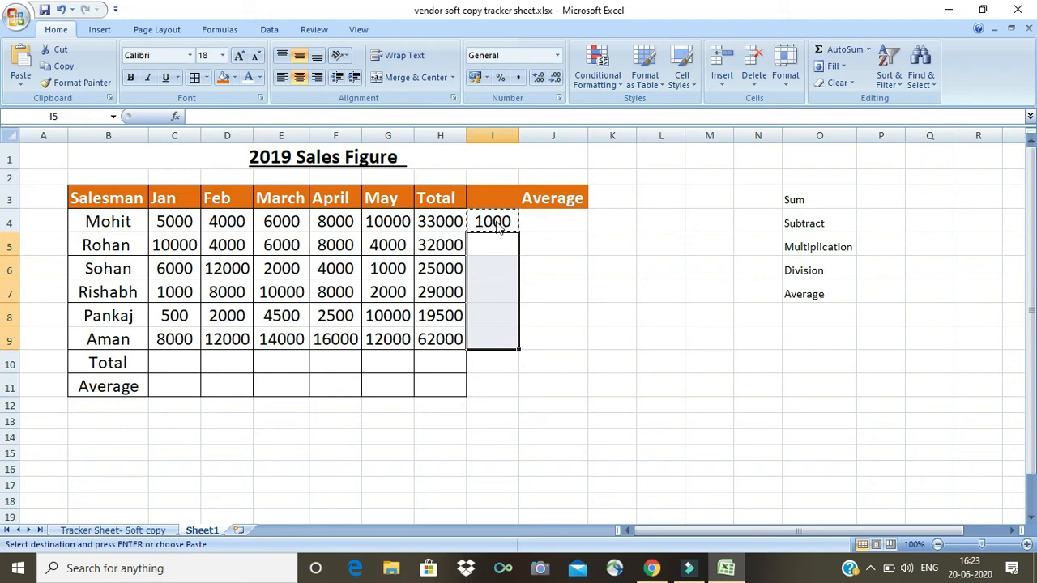
key("ctrl+v")
key("Escape")
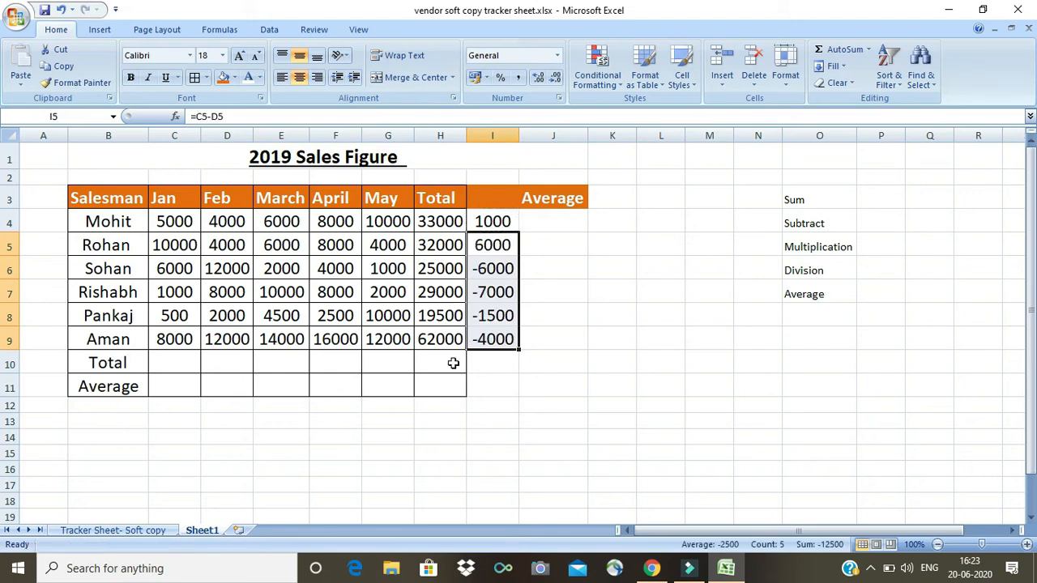
- Examine the subtraction formula in I6 against the third salesman's January and February figures in C6 and D6
left_click(488, 269)
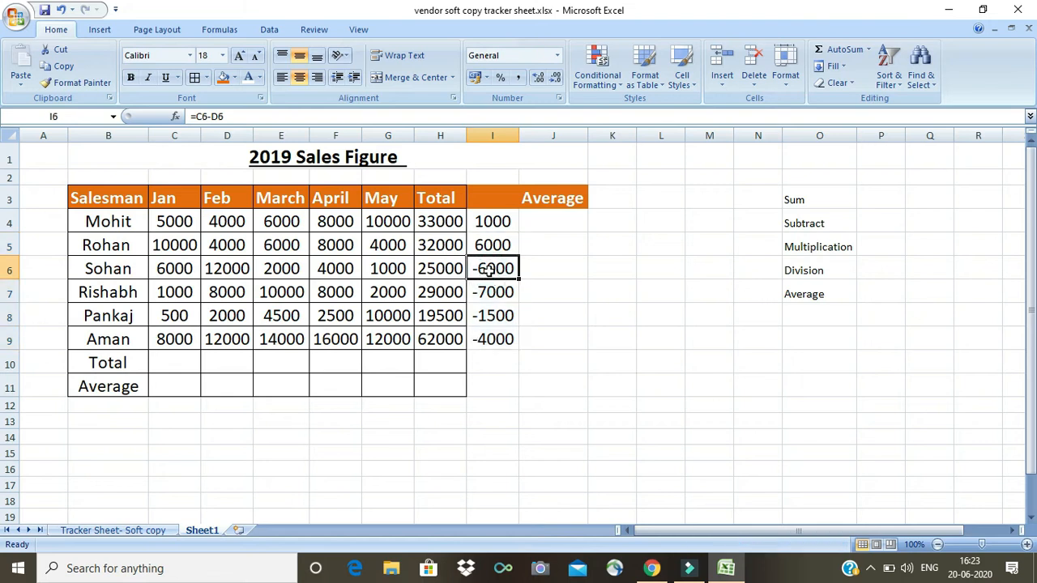
left_click(231, 263)
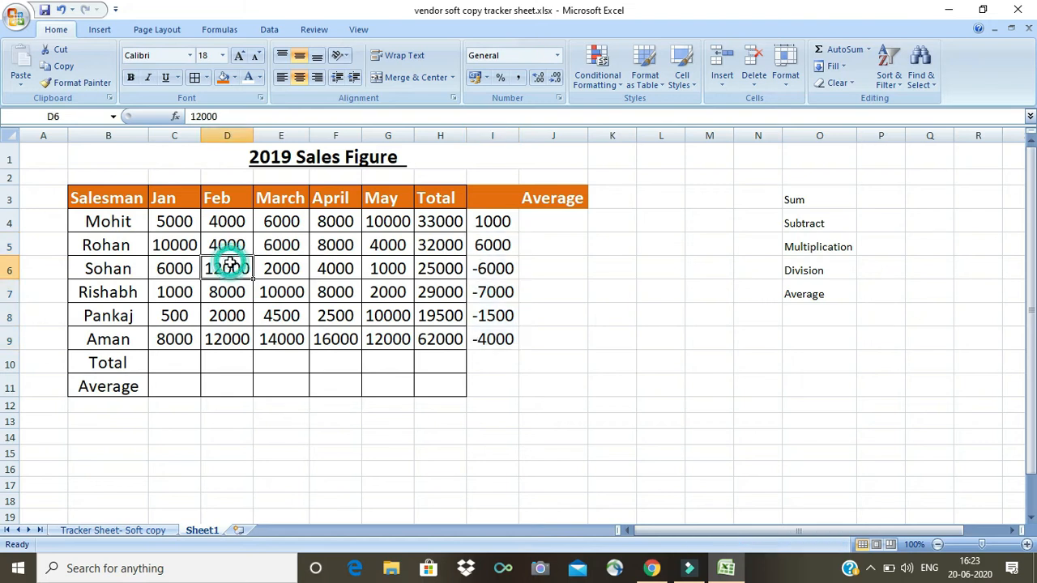
left_click(160, 272)
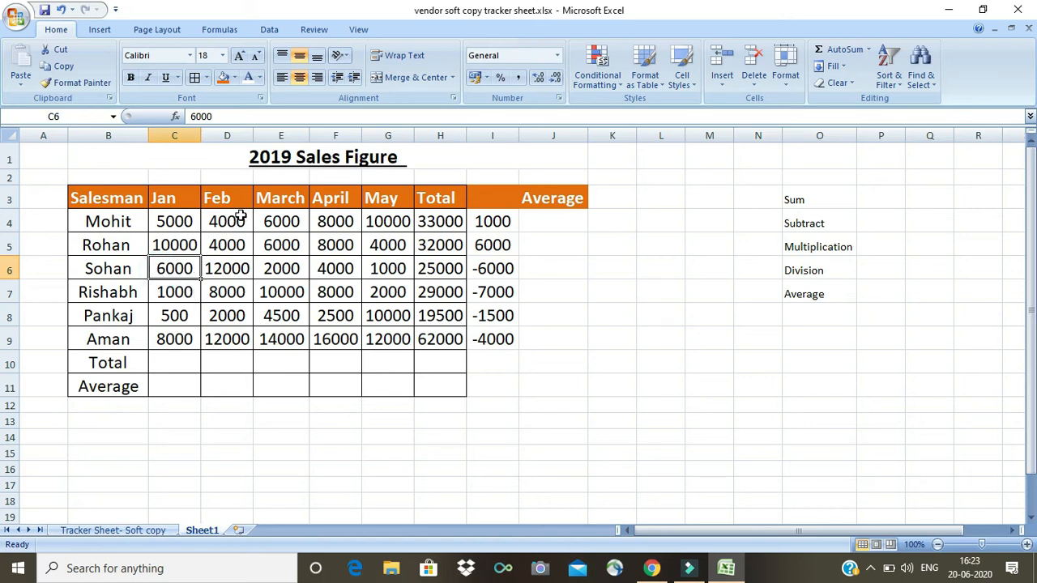
left_click(229, 266)
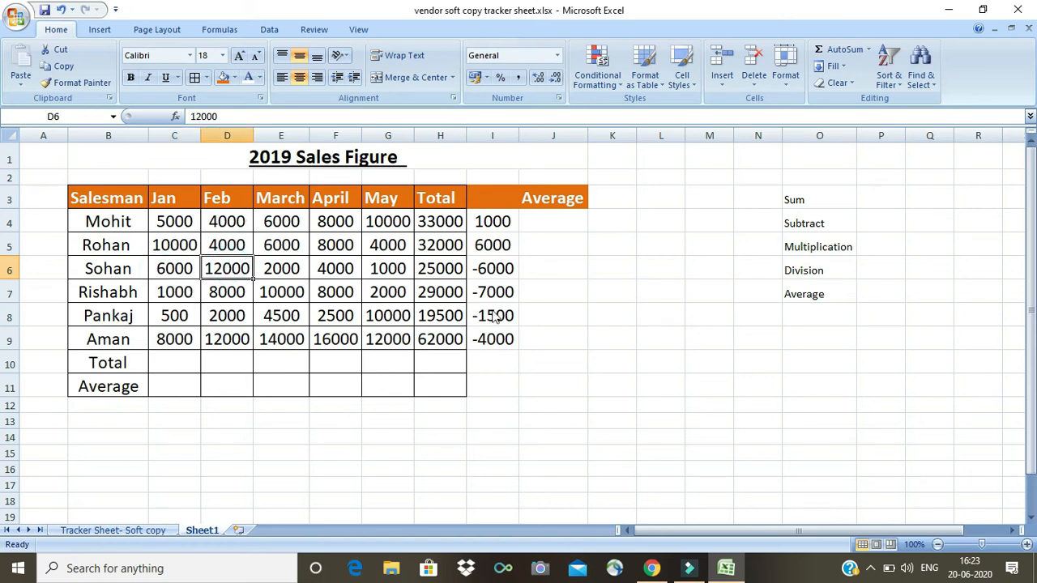
left_click(480, 269)
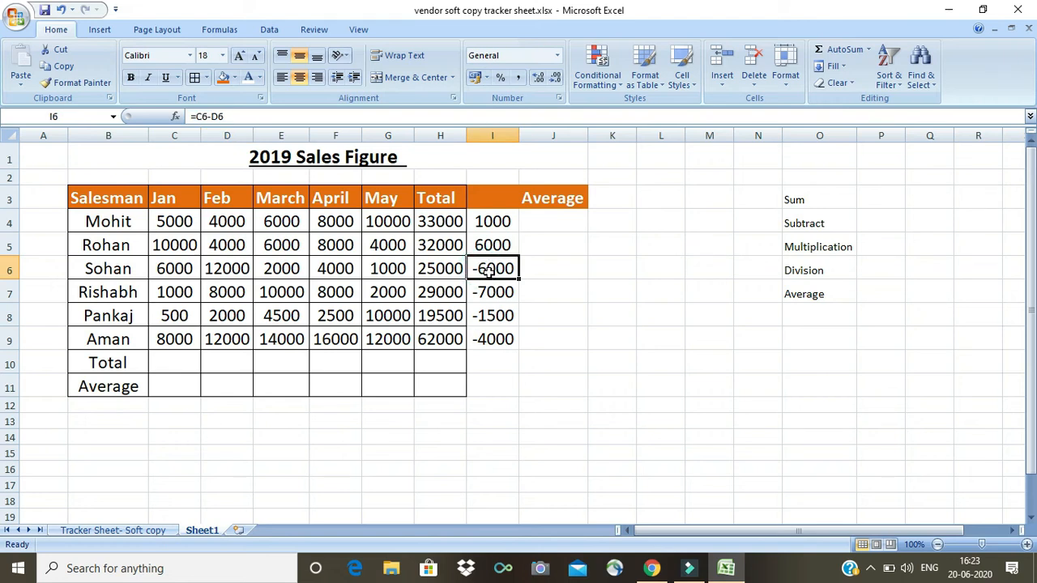
left_click(234, 117)
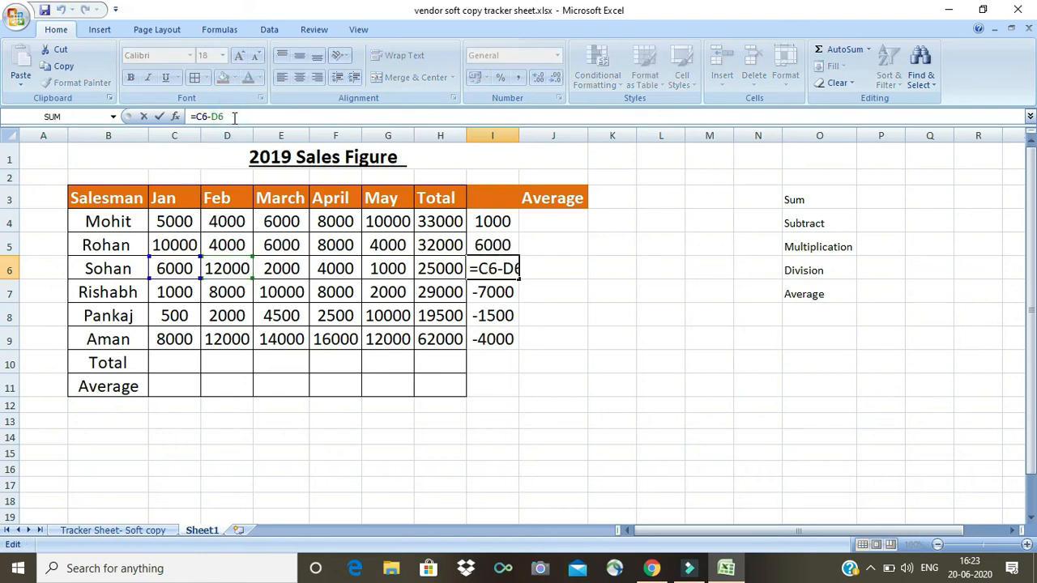
key("Return")
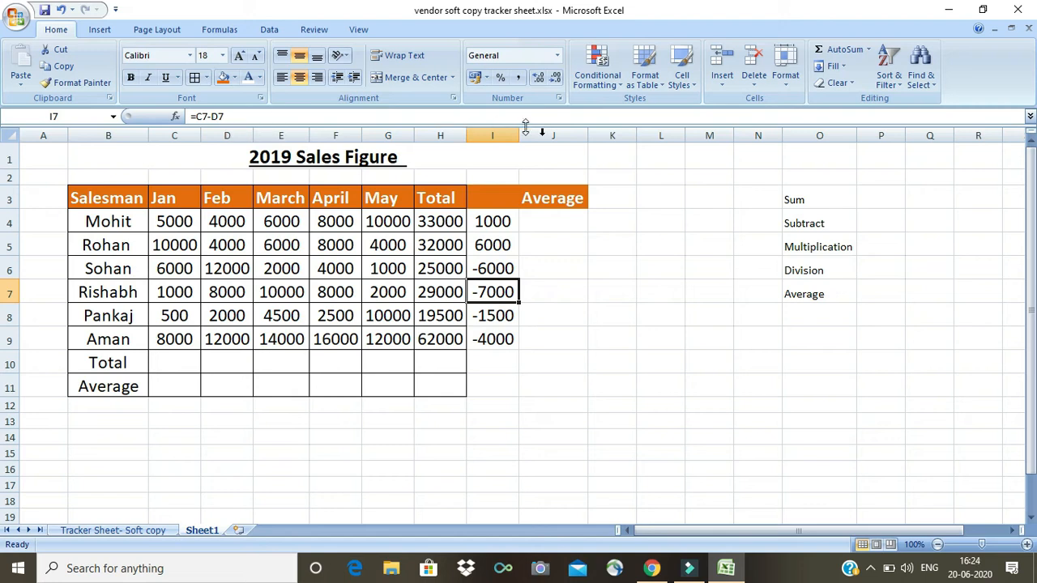
- Enter 1000 in K11 and 3 in L11 as sample numbers for the multiplication example
left_click(820, 248)
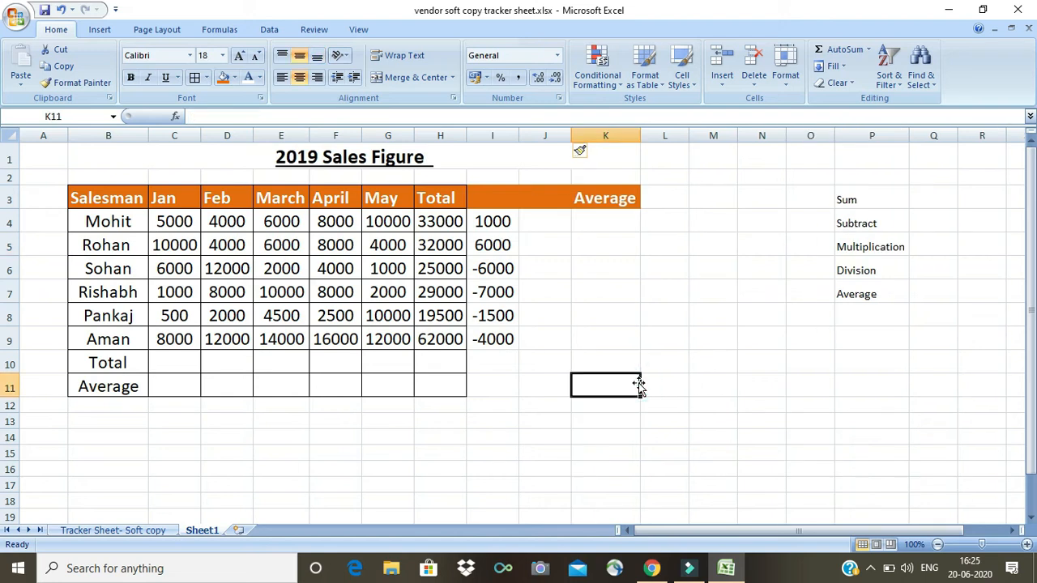
type("10000")
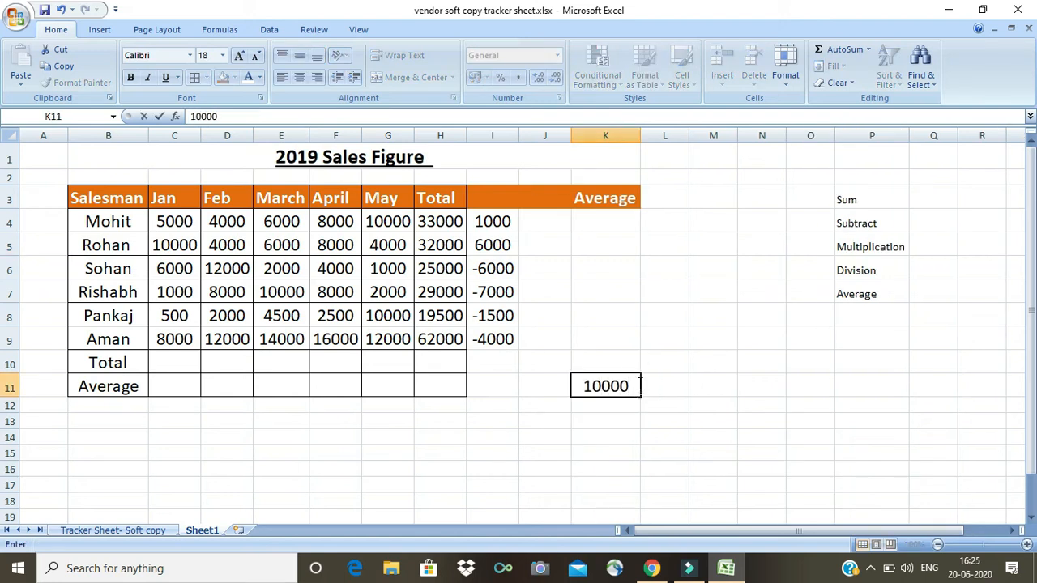
key("BackSpace")
key("Return")
type("3")
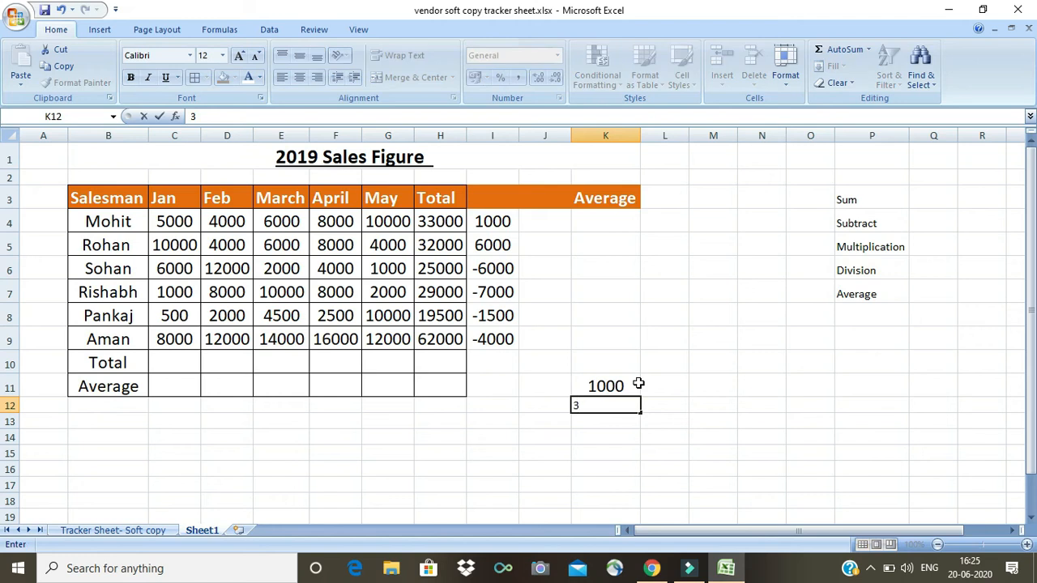
key("BackSpace")
left_click(642, 386)
type("3")
key("Return")
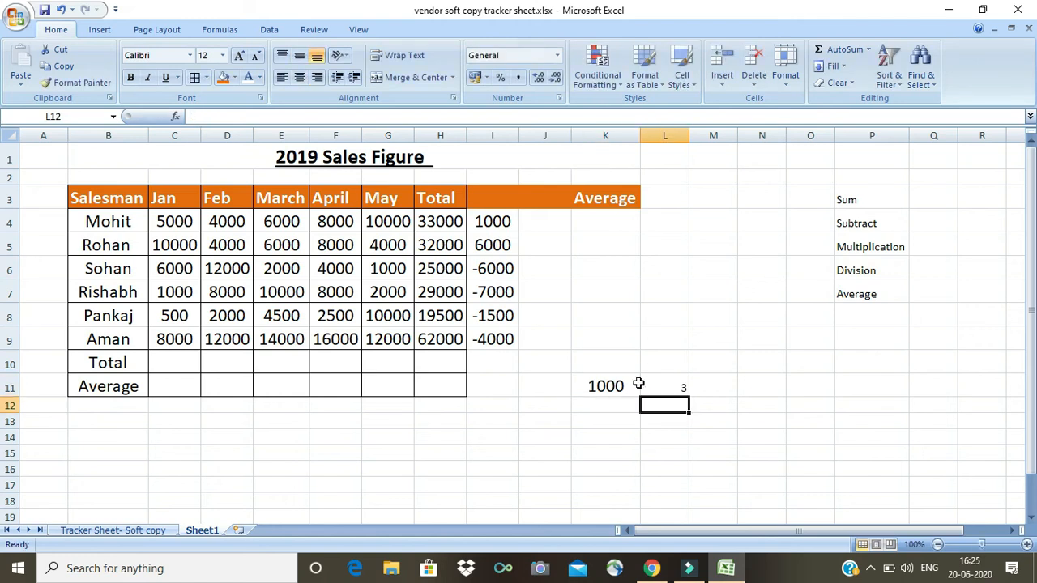
- Change the multiplier in L11 to 32
left_click(638, 386)
key("Right")
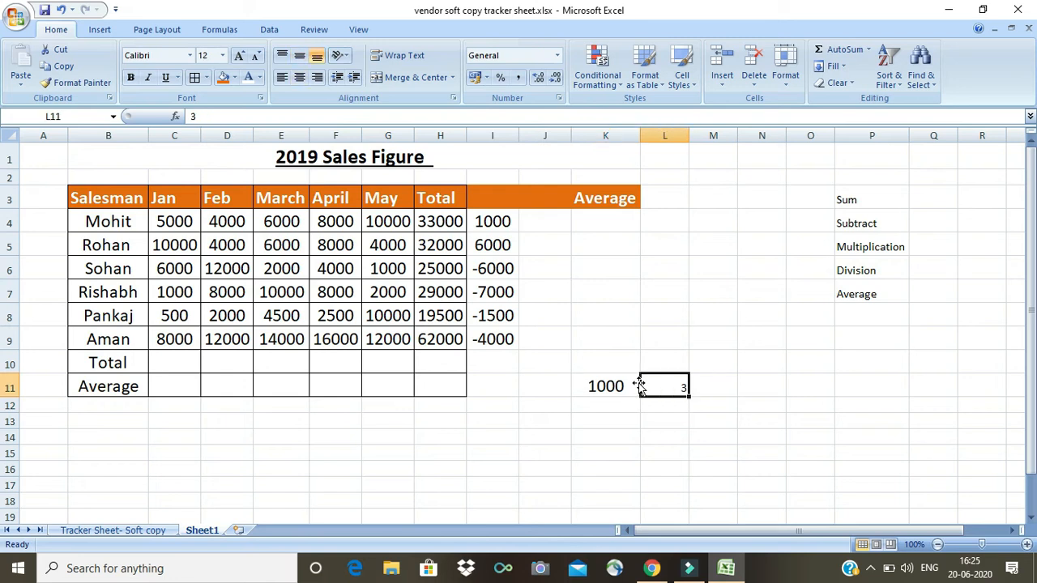
key("Right")
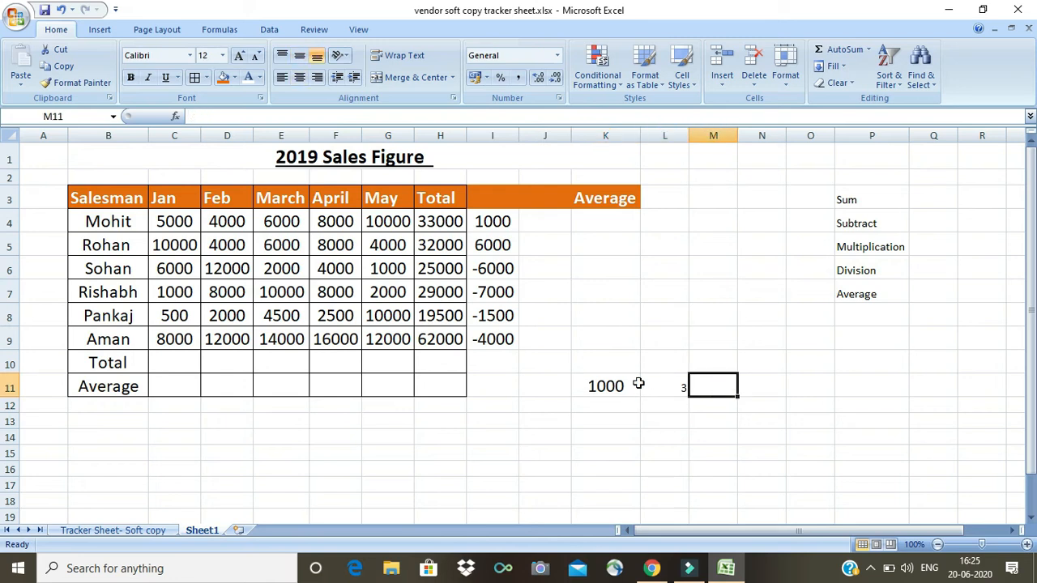
key("Left")
key("Left")
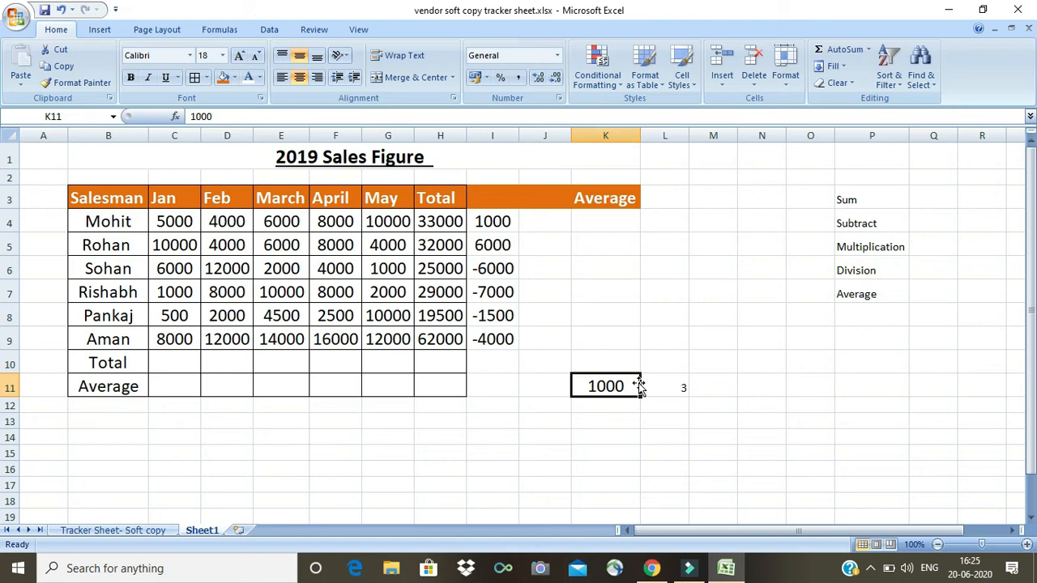
key("Right")
key("F2")
type("2")
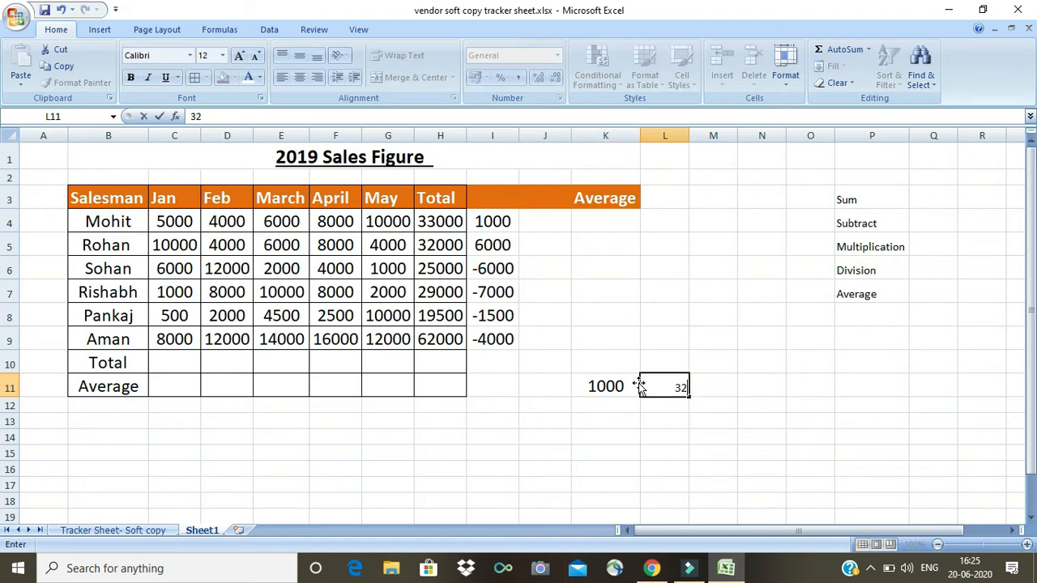
key("Return")
key("Up")
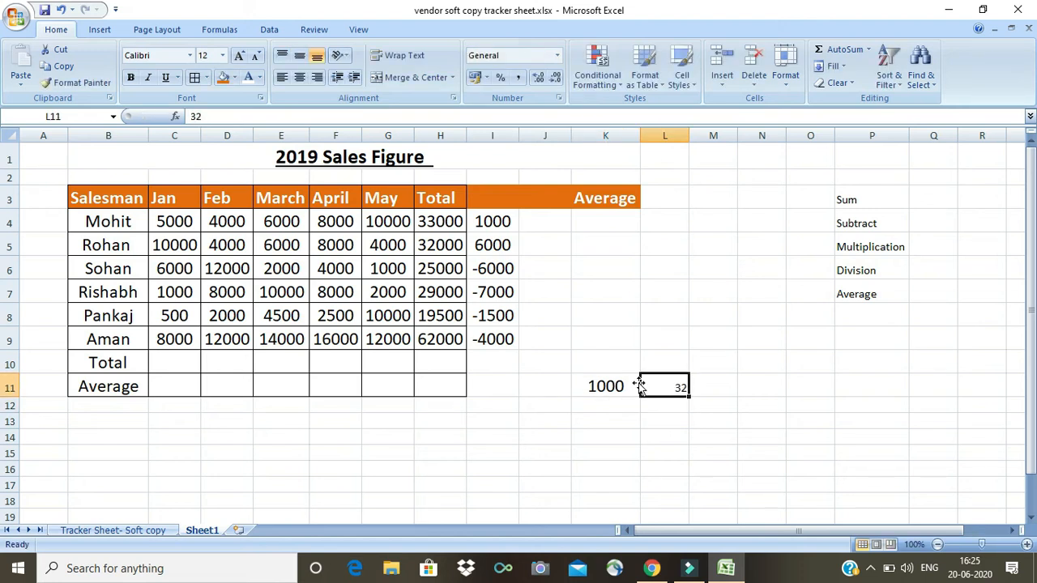
- Enter the formula =K11*L11 in M11 to multiply the two sample numbers
key("Left")
key("Right")
key("Left")
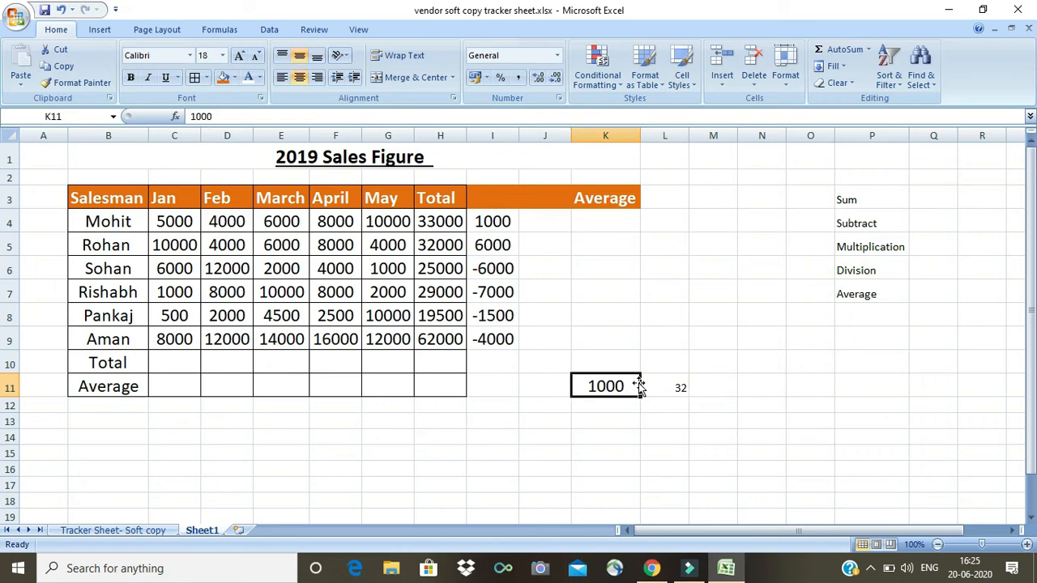
key("Right")
key("Right")
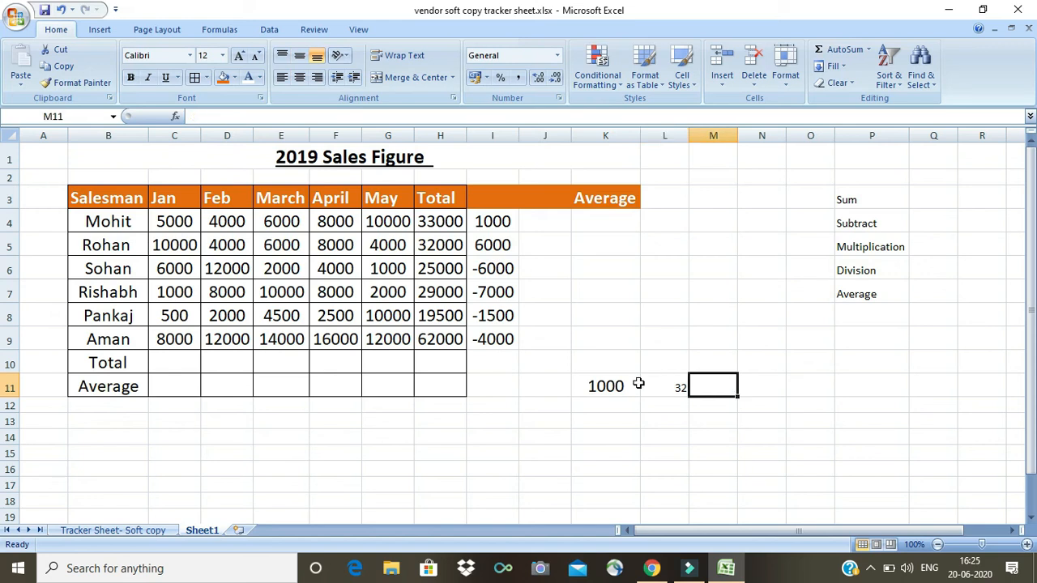
type("=")
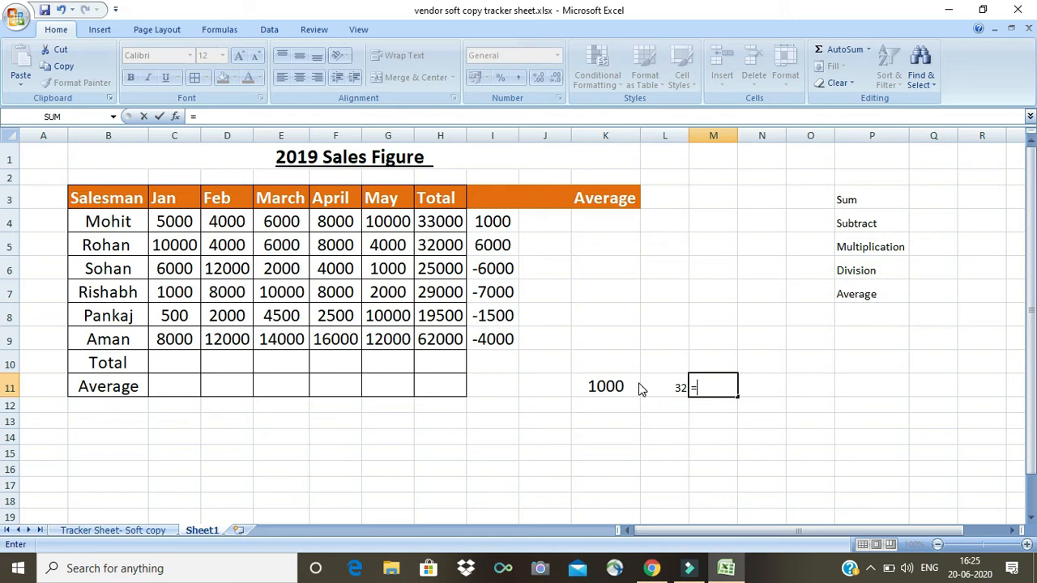
type("k")
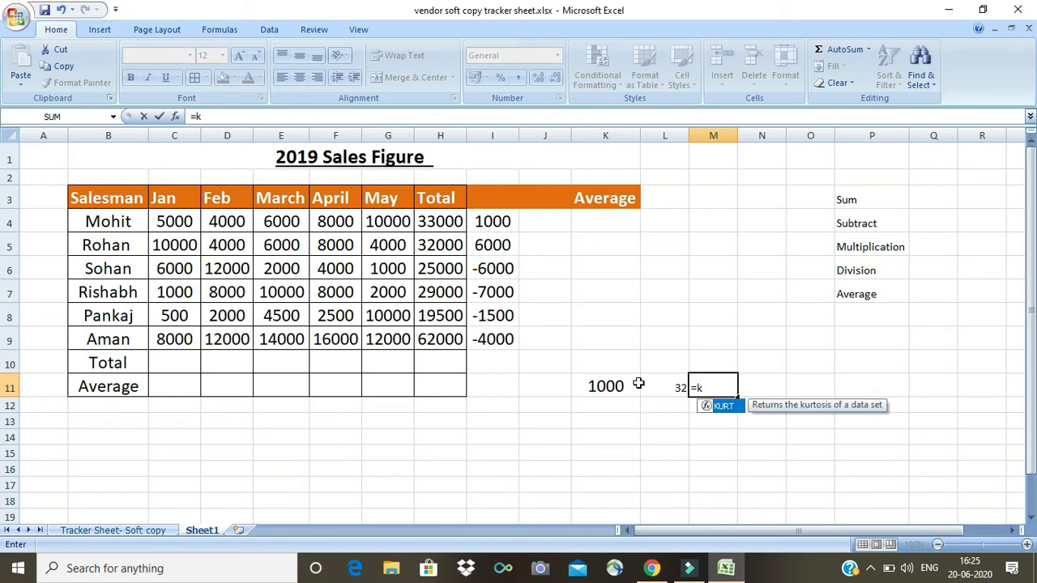
type("11")
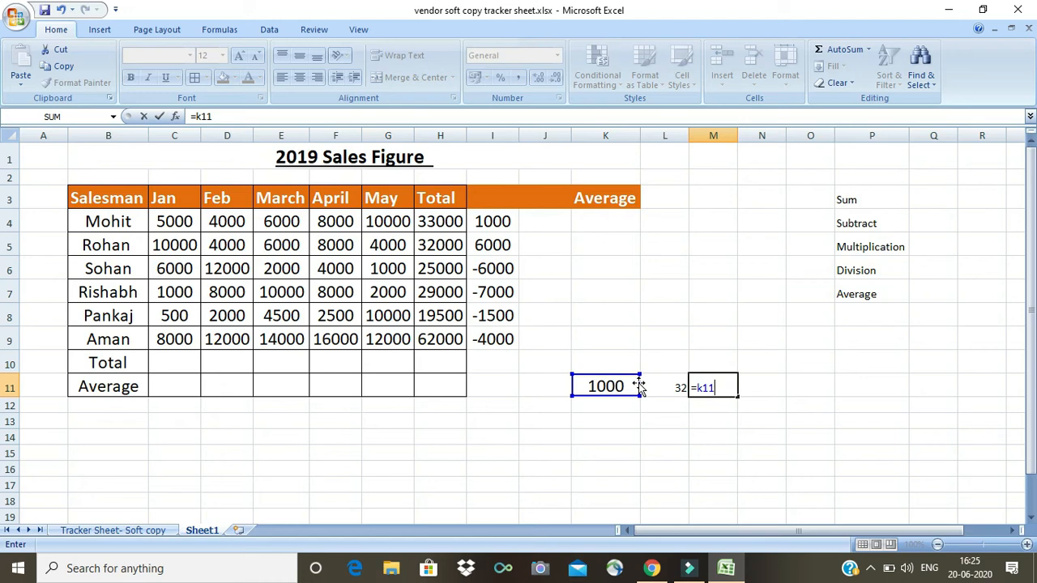
type("*")
type("l11")
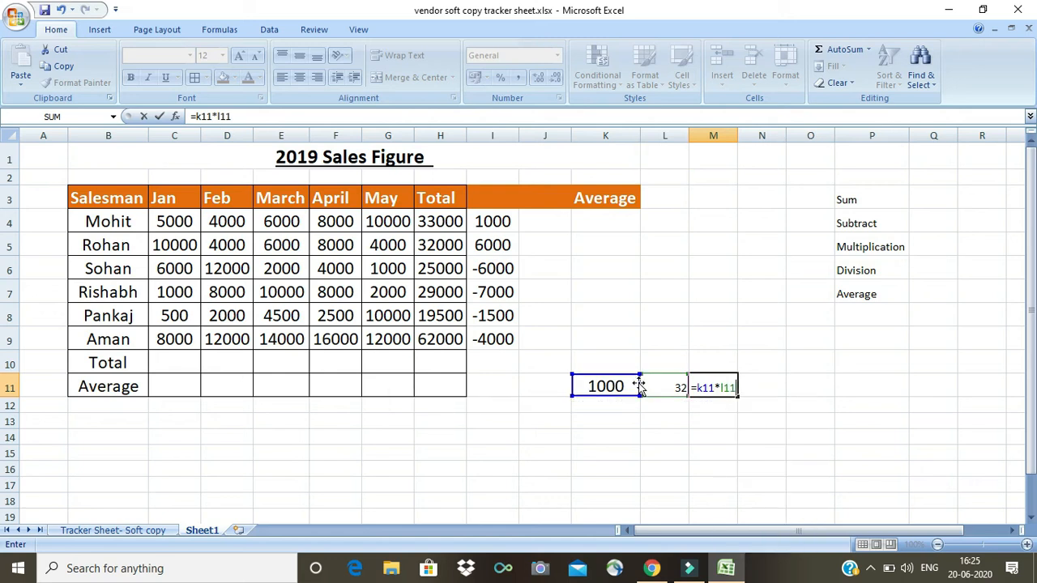
key("Return")
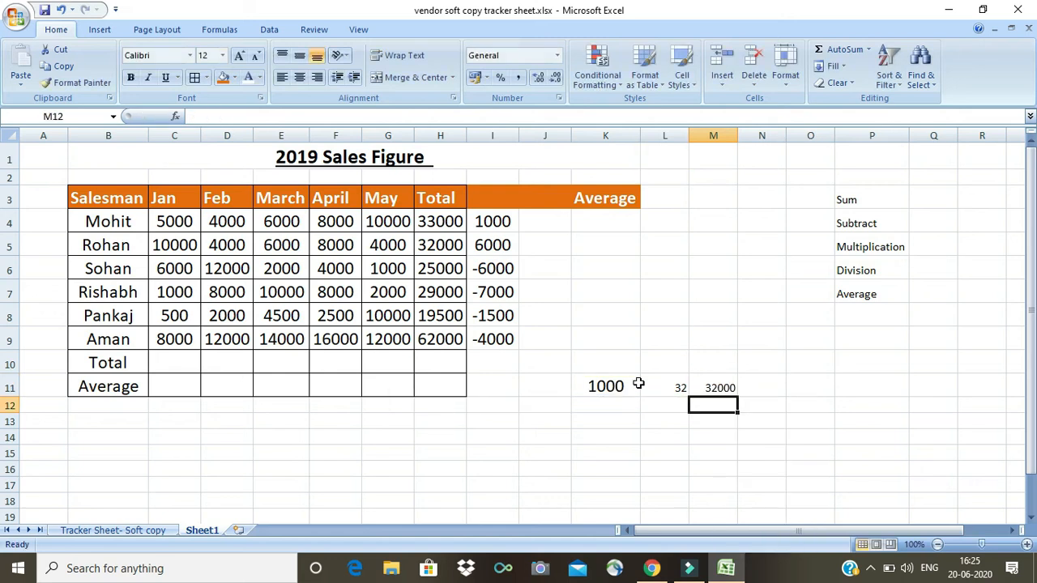
key("Up")
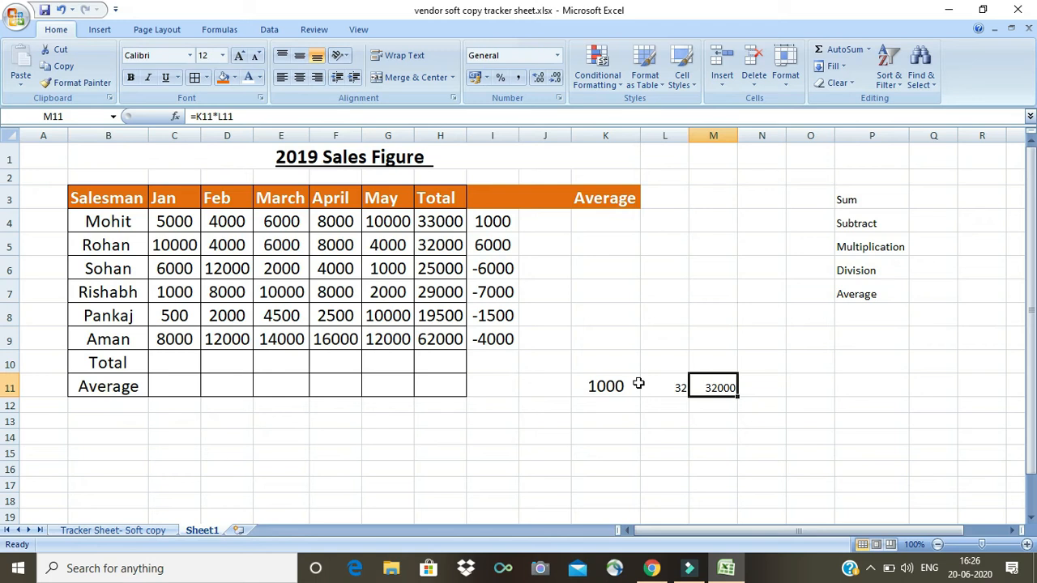
- Enter the formula =H4/I4 in J4 to divide the first salesman's total by his January–February difference
key("Up")
key("Up")
key("Up")
key("Up")
key("Up")
key("Up")
key("Up")
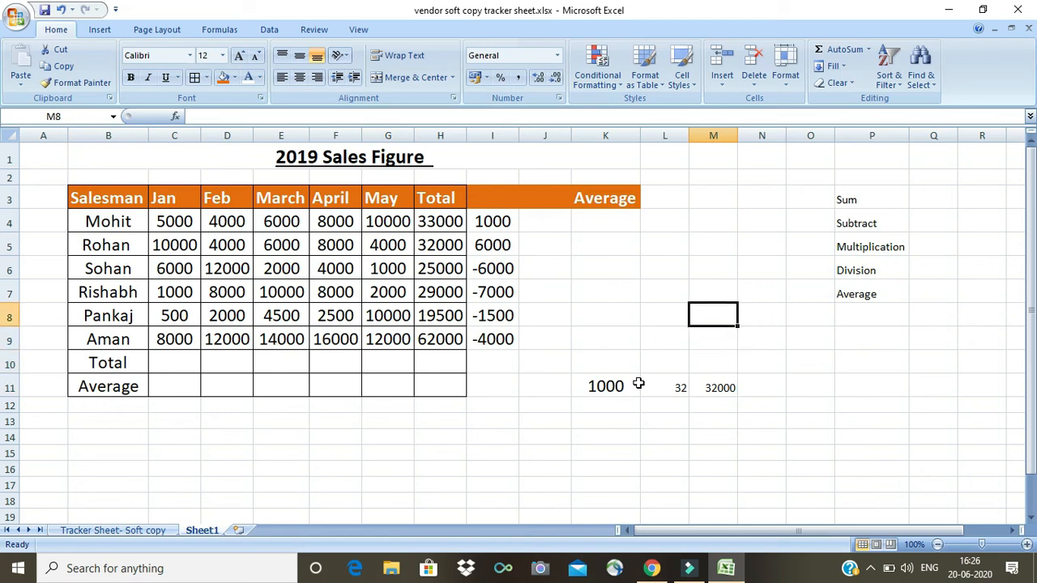
key("Left")
key("Left")
key("Left")
key("Left")
key("Left")
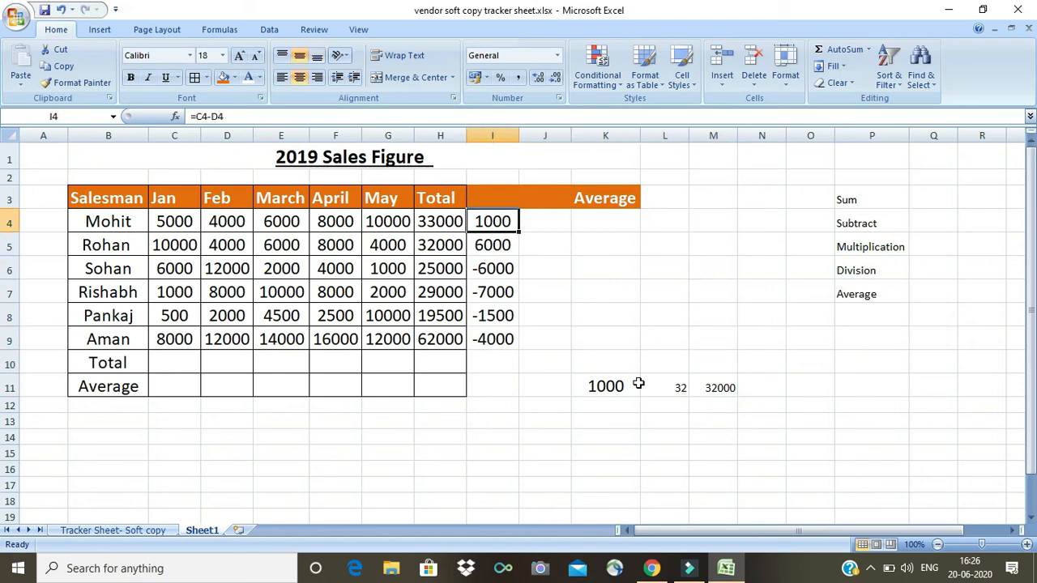
key("shift+Right")
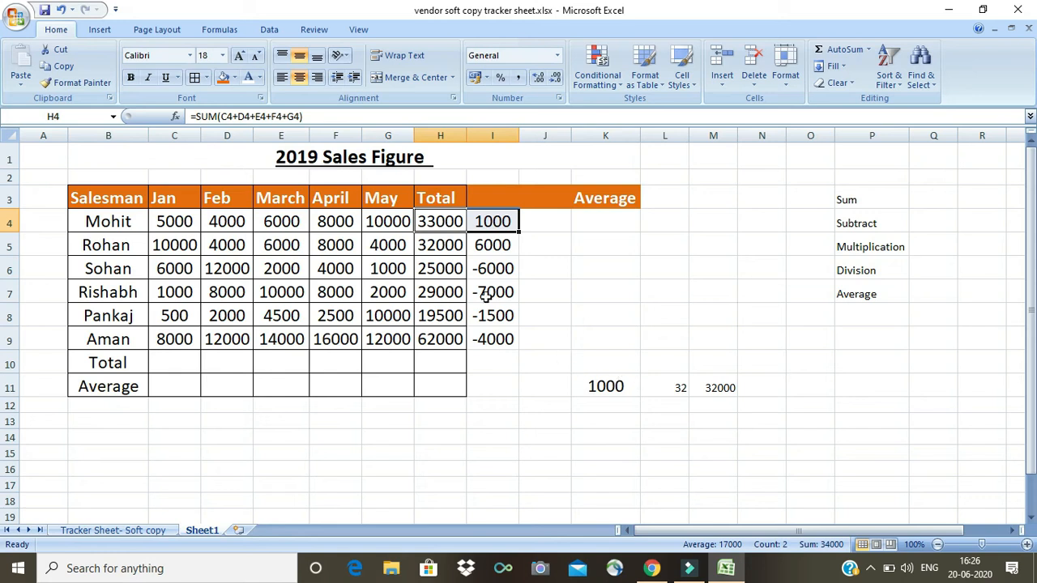
left_click(440, 217)
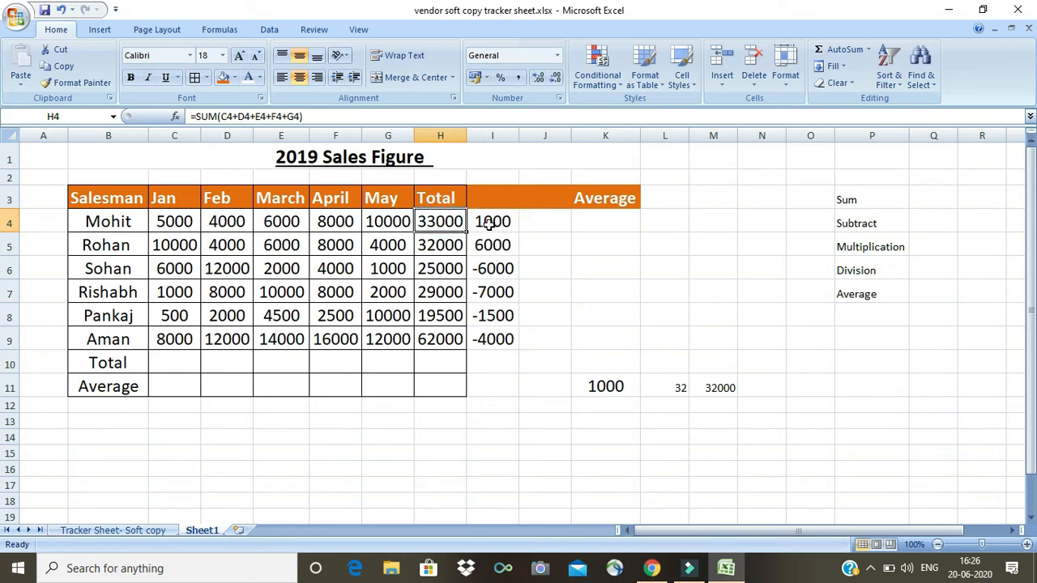
left_click(488, 225)
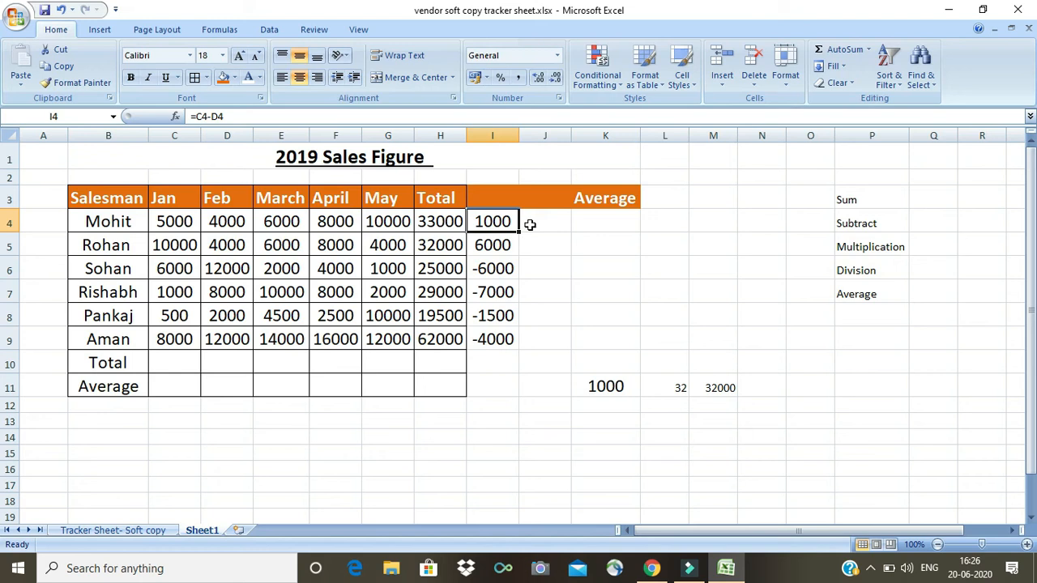
left_click(529, 225)
type("=")
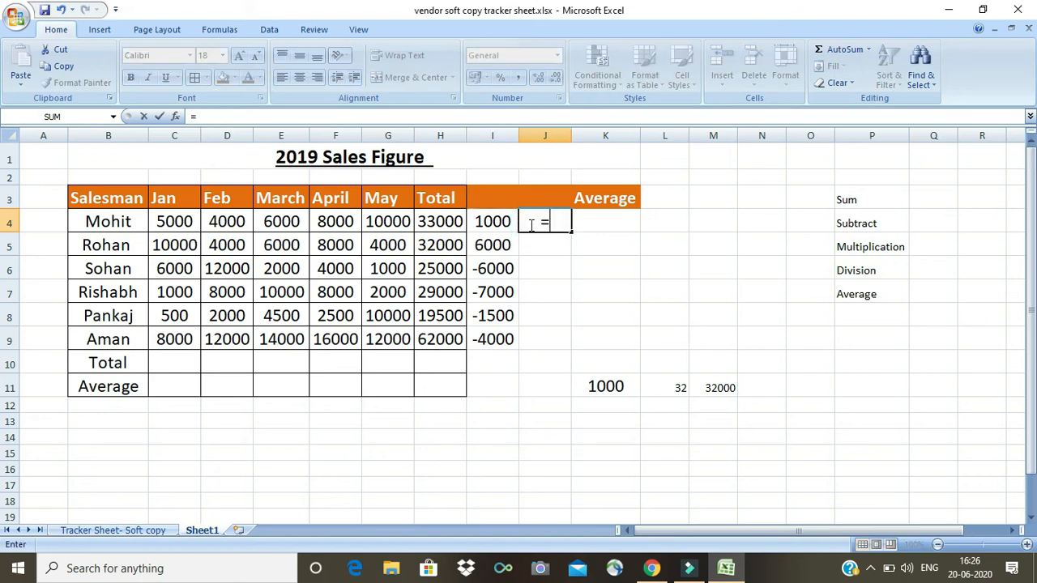
key("Left")
key("Left")
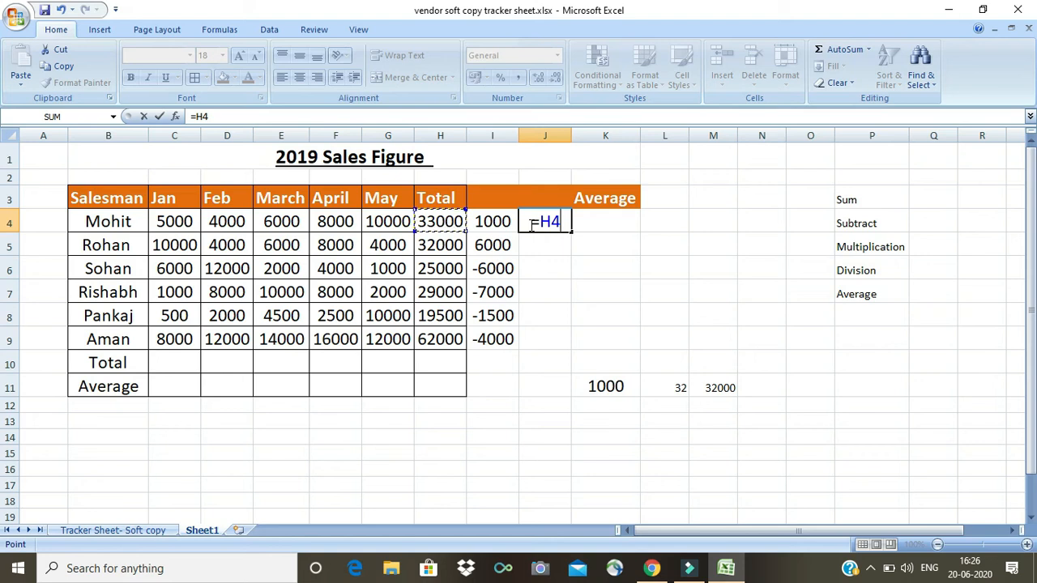
type("/")
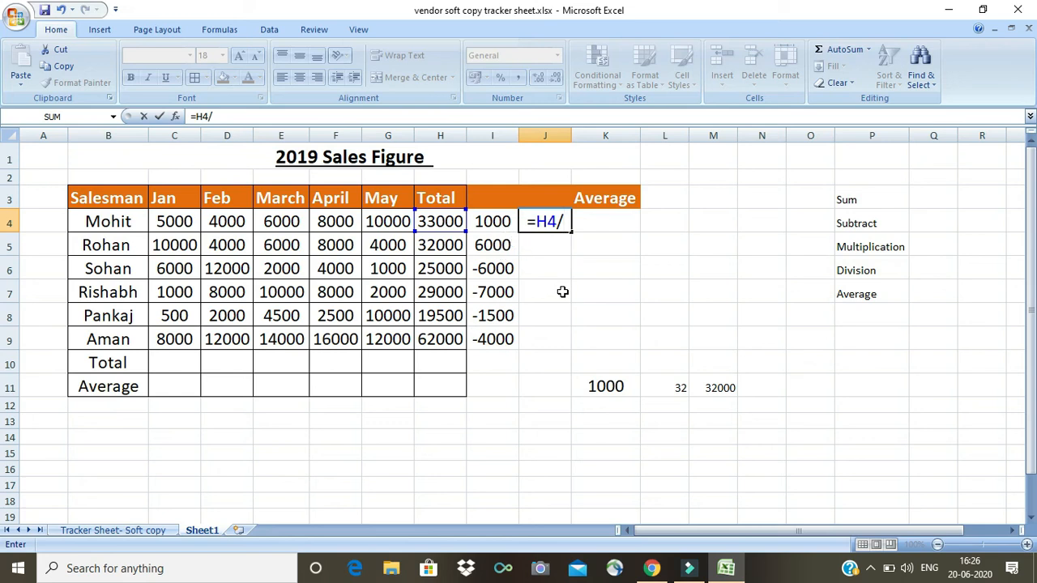
type("i4")
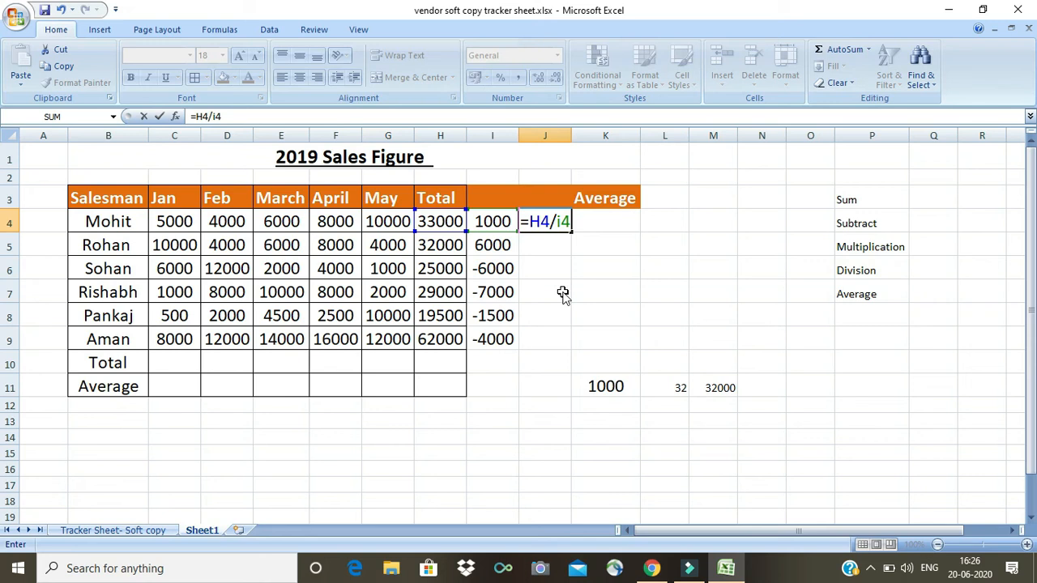
key("Return")
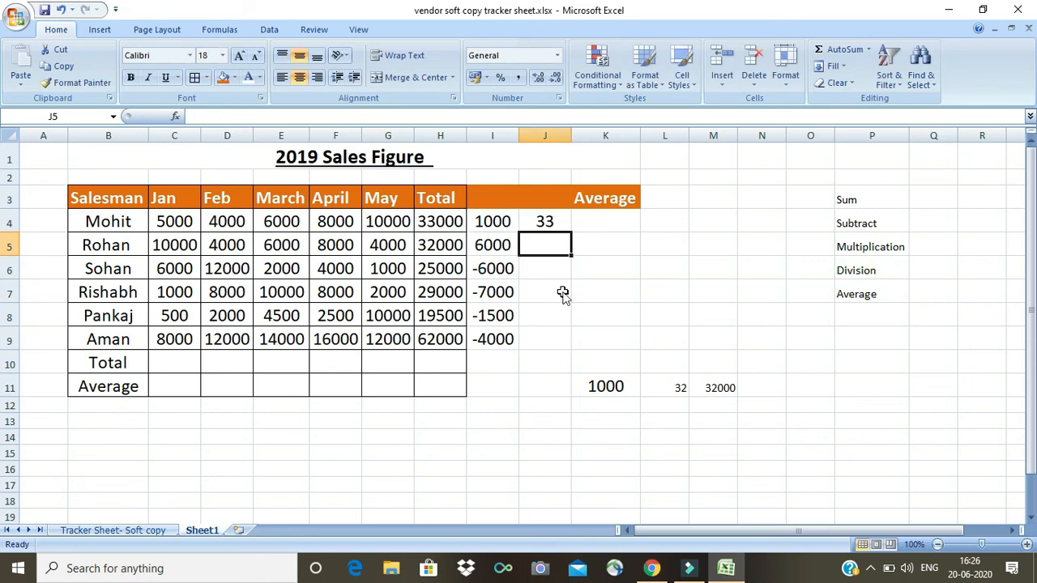
key("Up")
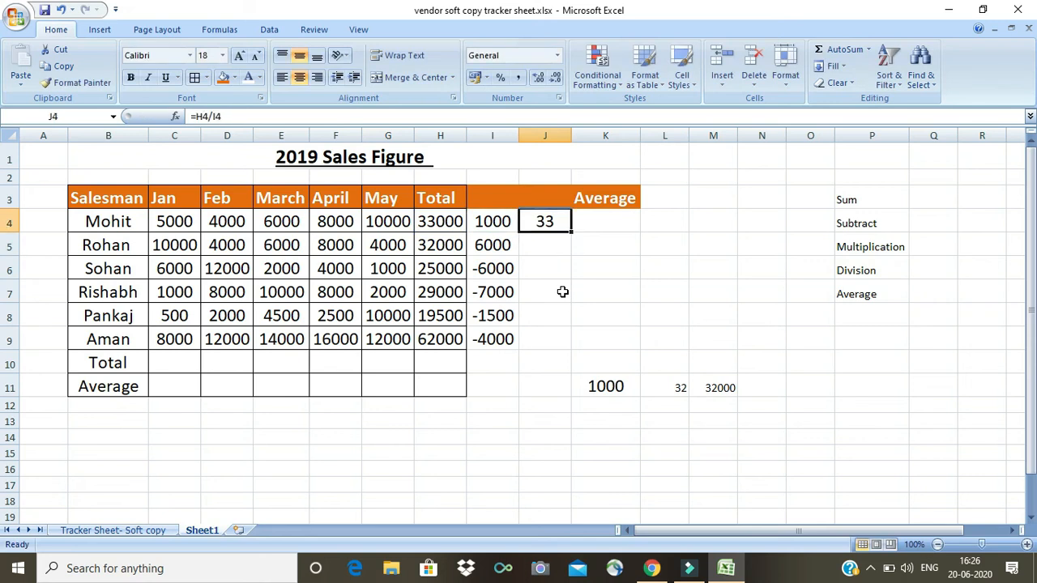
- Inspect the division formula in J4 and the cells it references
left_click(257, 117)
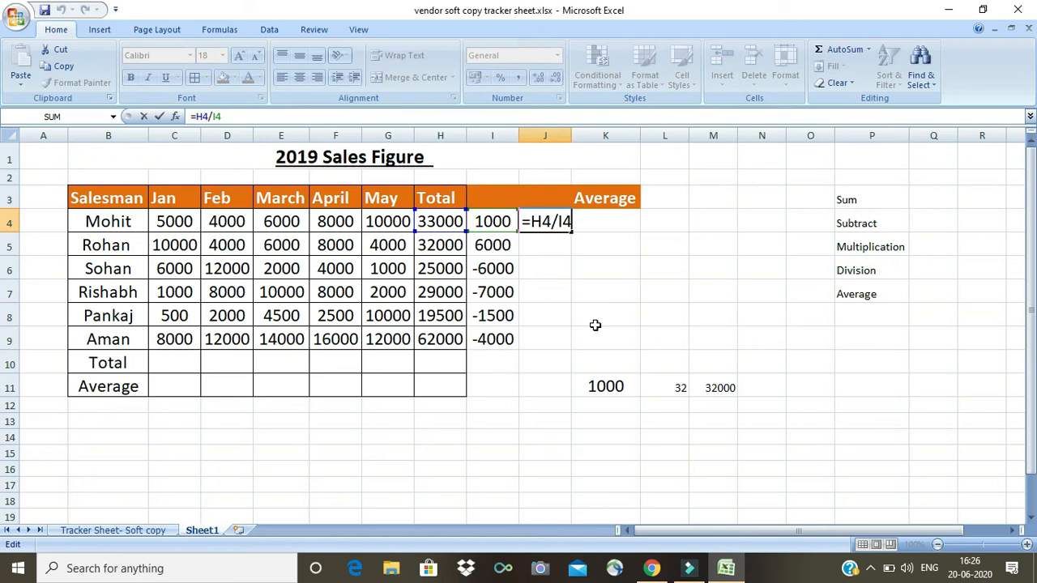
key("Return")
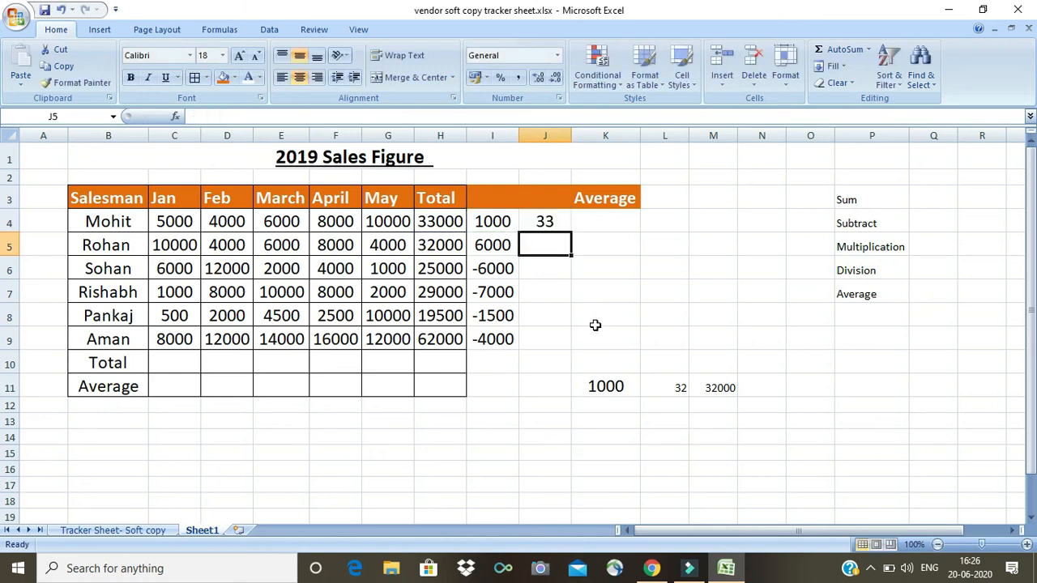
- Examine the first salesman's January to May sales figures and total in row 4 for the average example
left_click(886, 293)
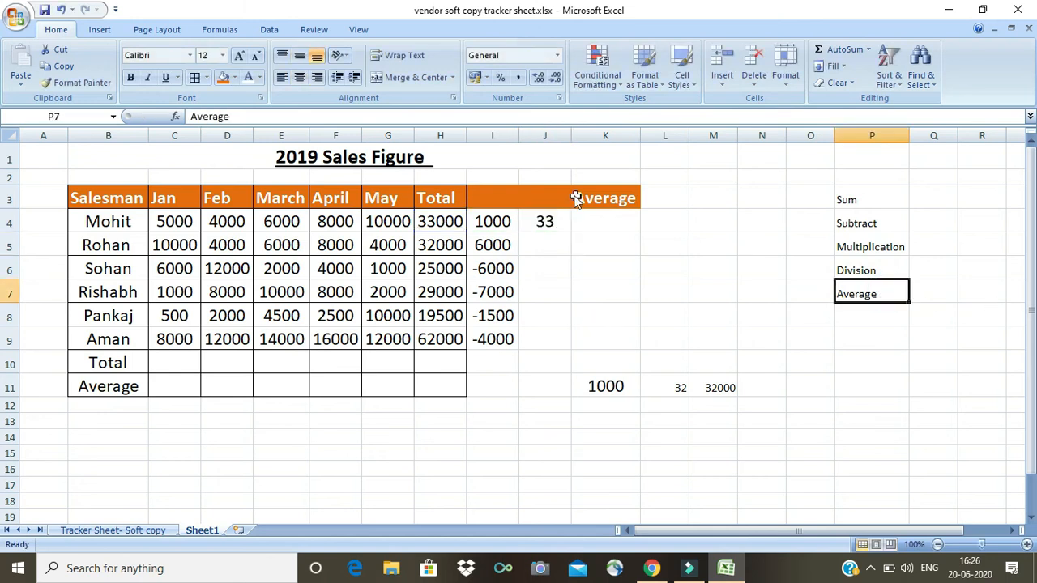
left_click(594, 220)
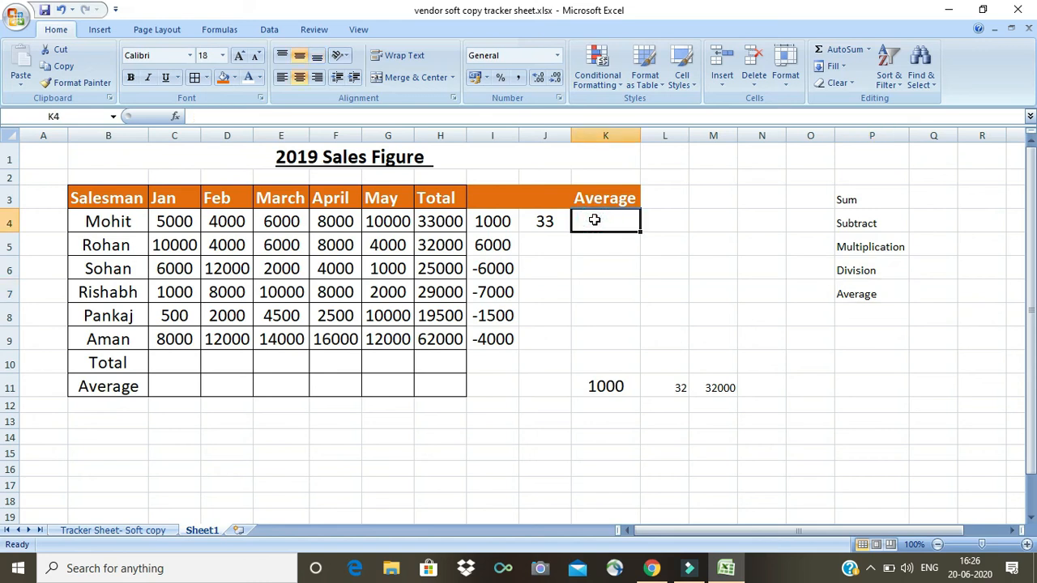
left_click(183, 227)
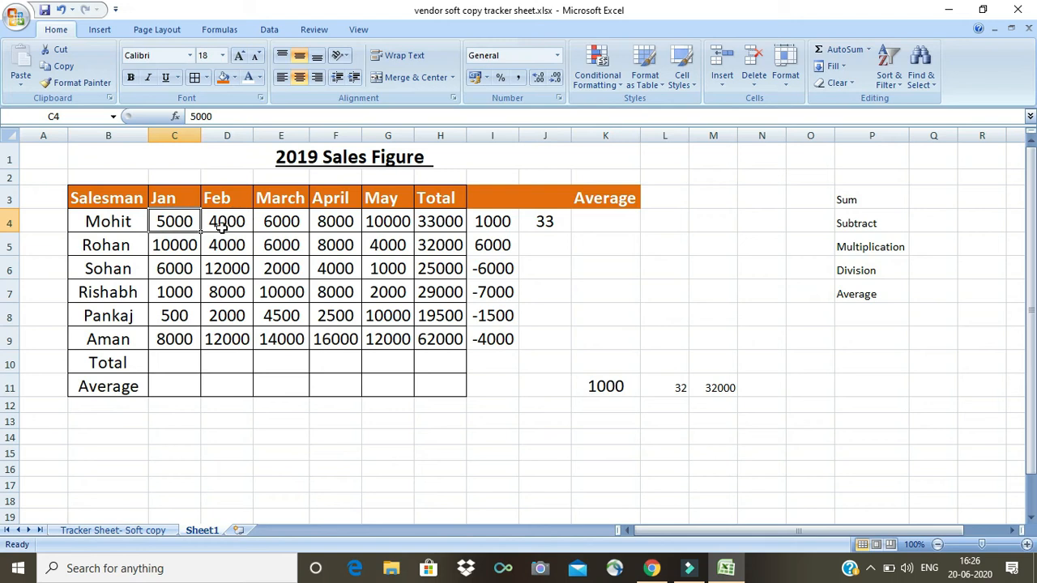
left_click(222, 228)
left_click(284, 225)
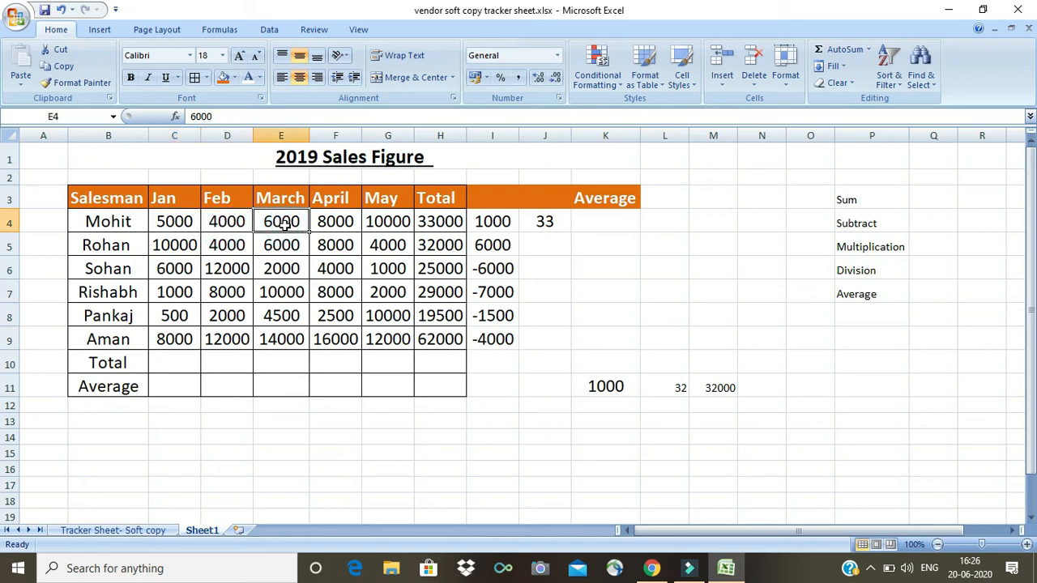
left_click(334, 225)
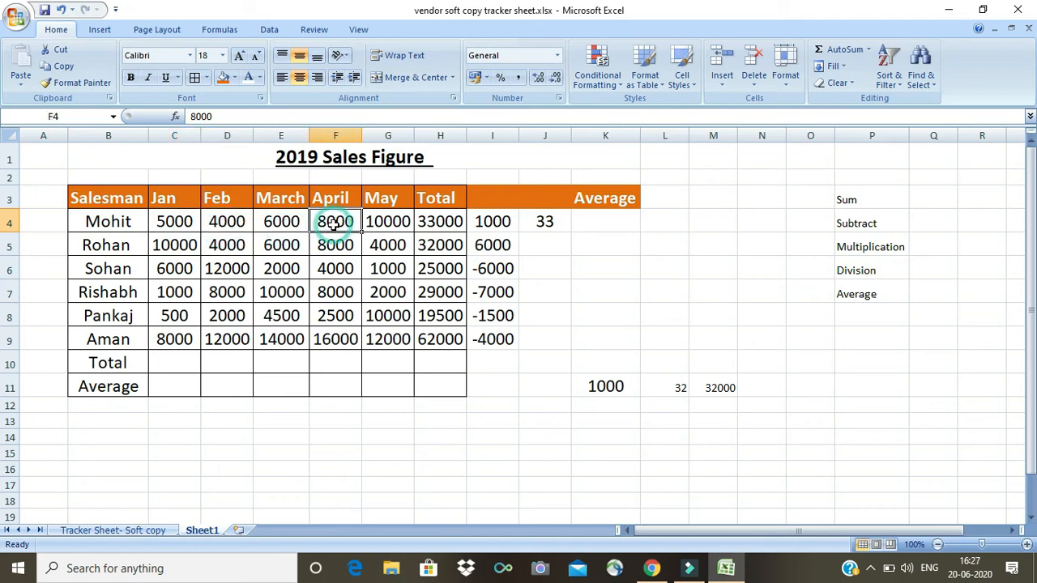
left_click(387, 223)
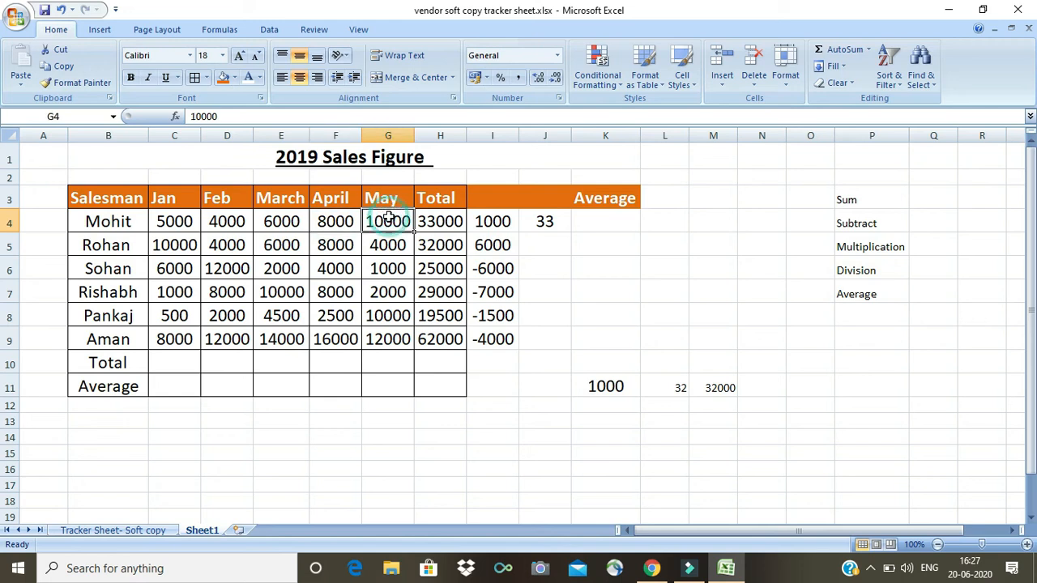
left_click(441, 217)
- Enter the formula =AVERAGE(C4:G4) in K4 to average the first salesman's January to May sales
left_click(596, 219)
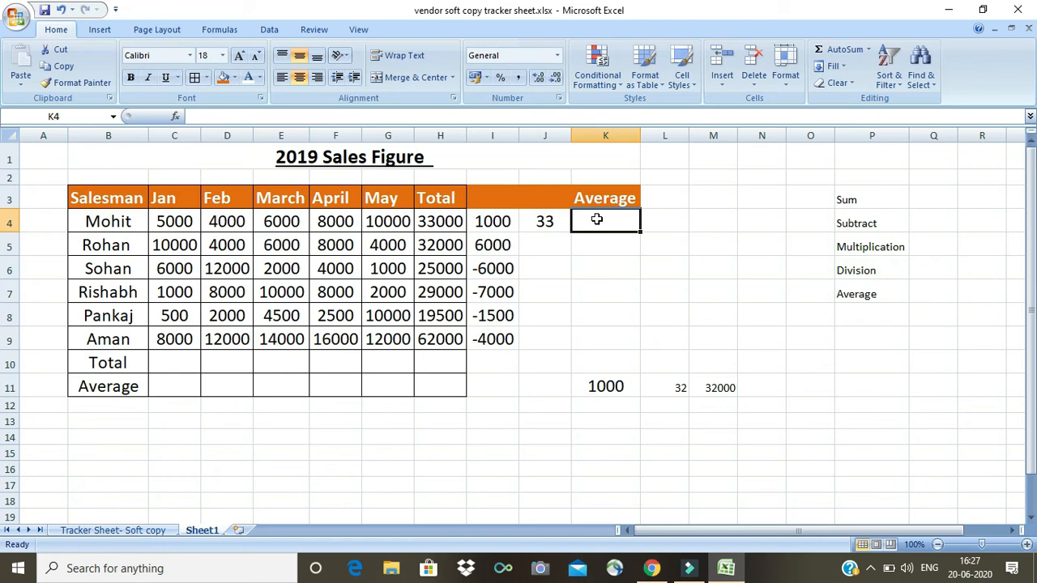
type("=a")
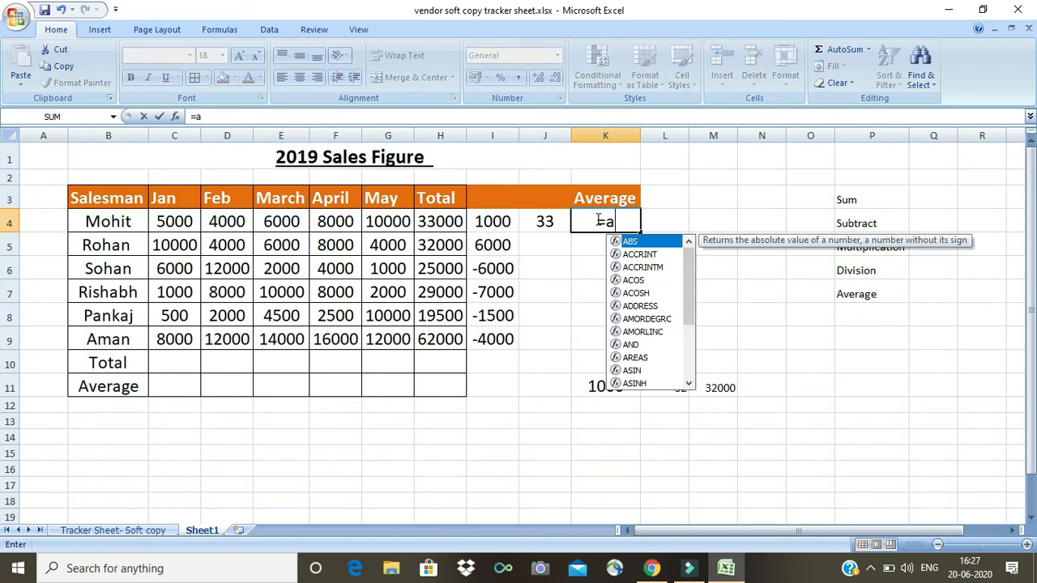
type("verag")
type("e")
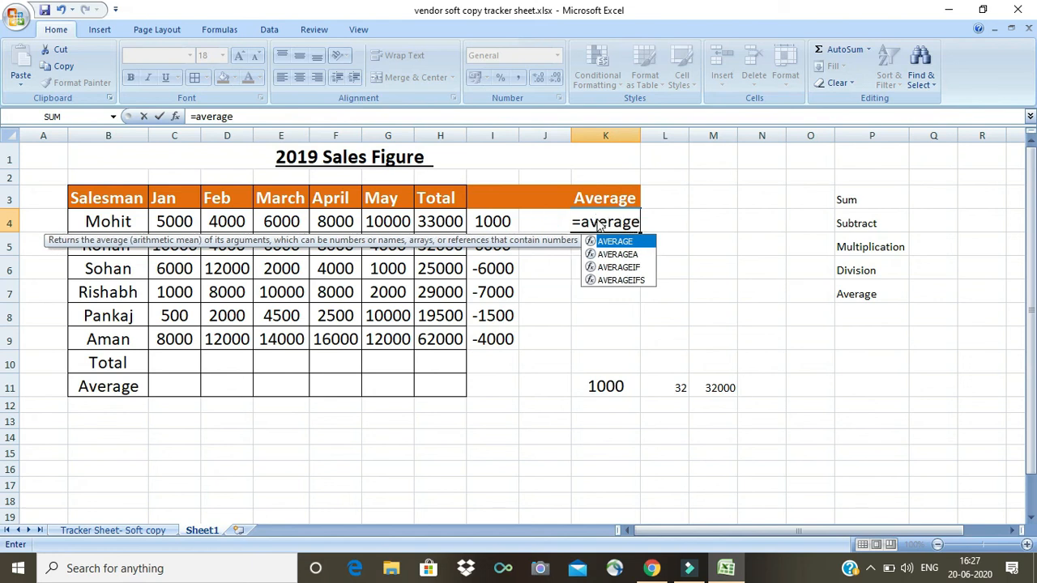
type("(")
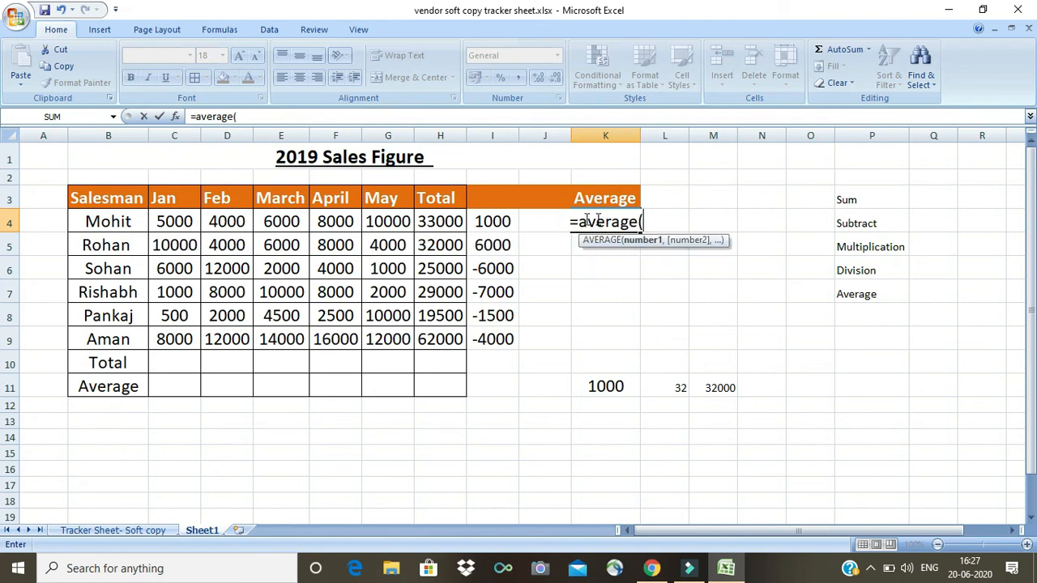
left_click(170, 226)
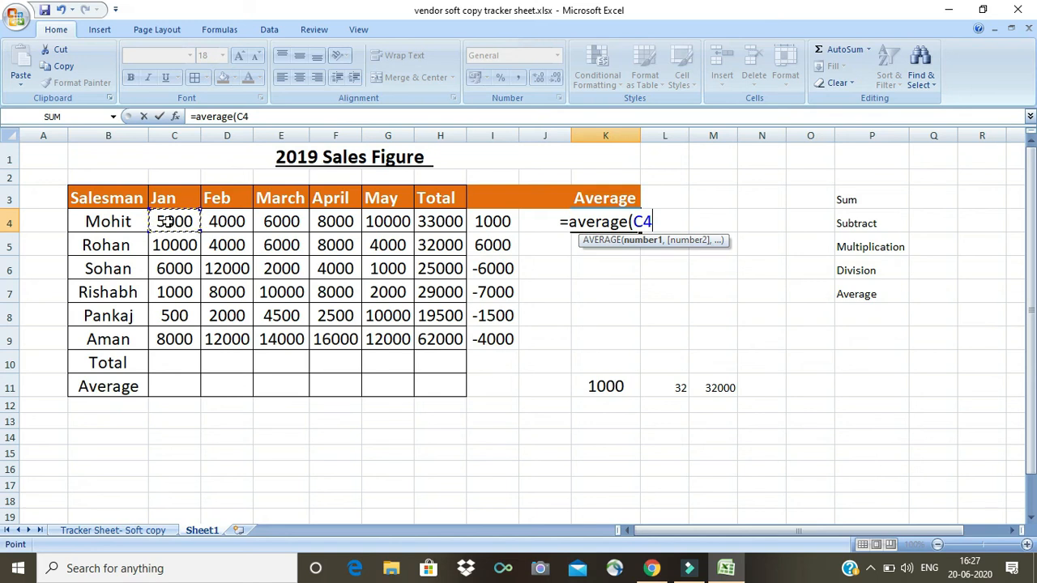
key("F8")
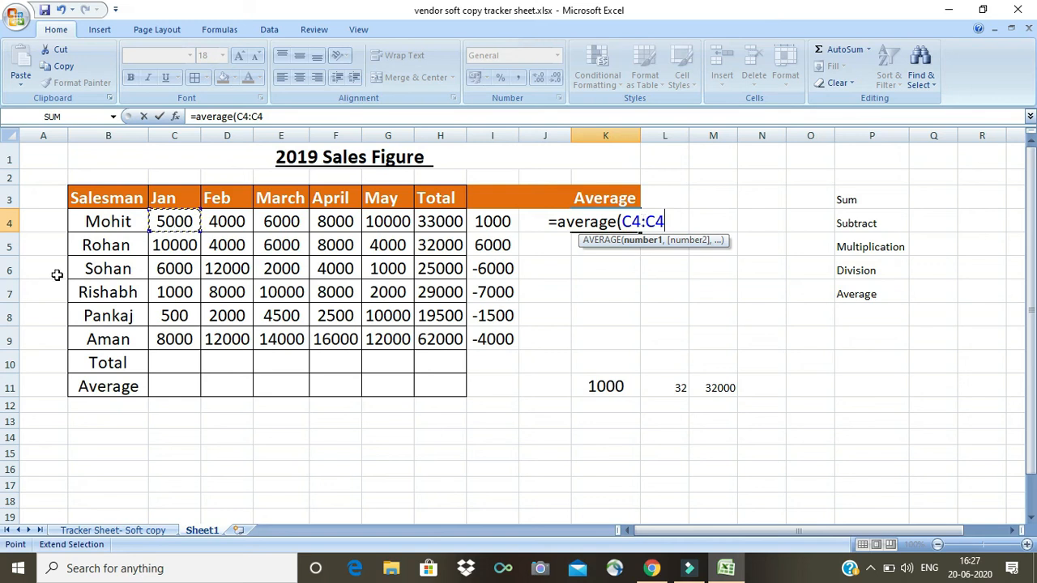
key("Right")
key("Right")
key("Right")
key("Right")
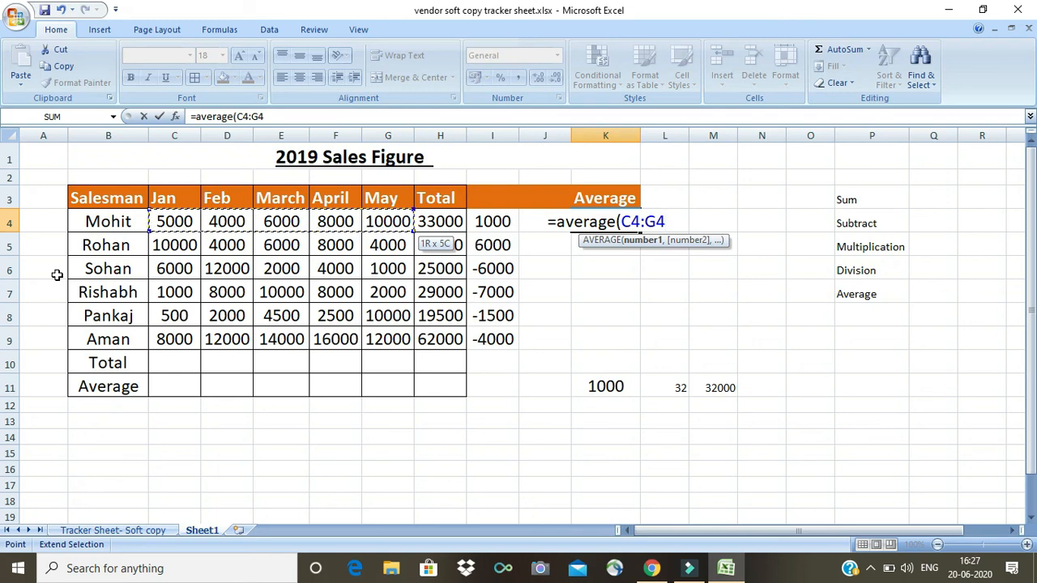
type(")")
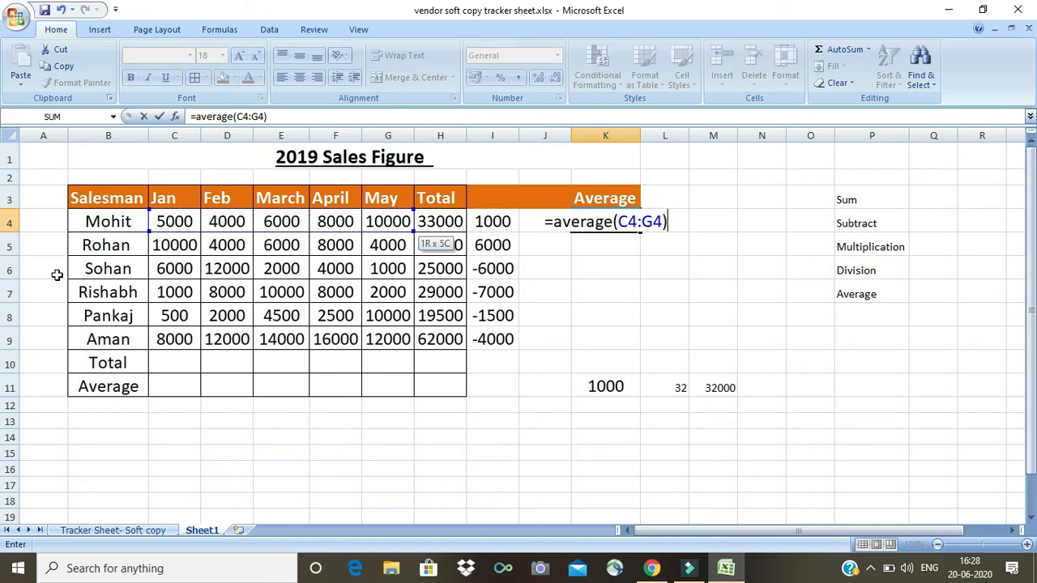
key("Return")
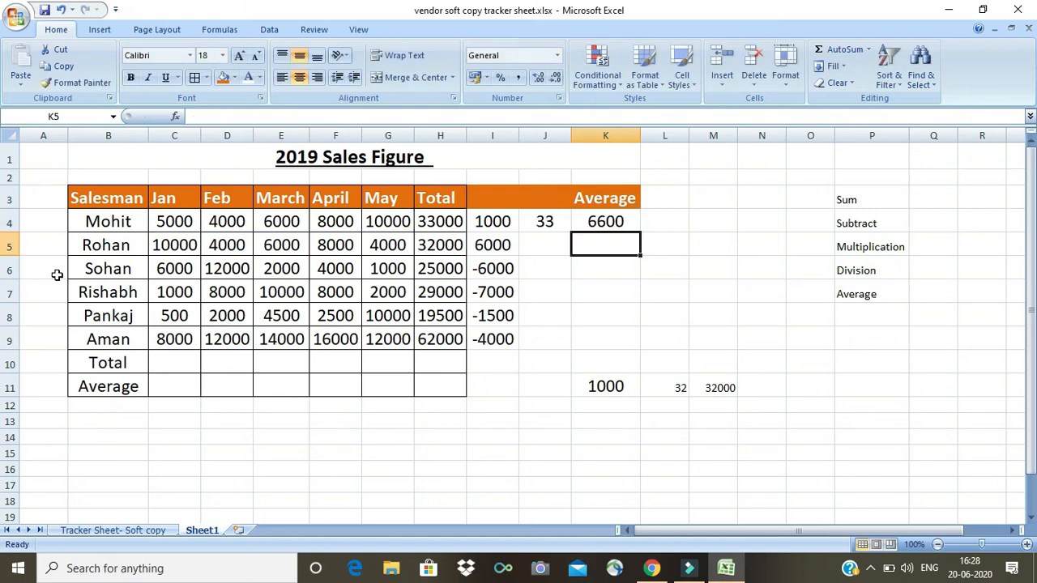
- Copy the average formula from K4 down through K9 for the remaining salesmen
key("Up")
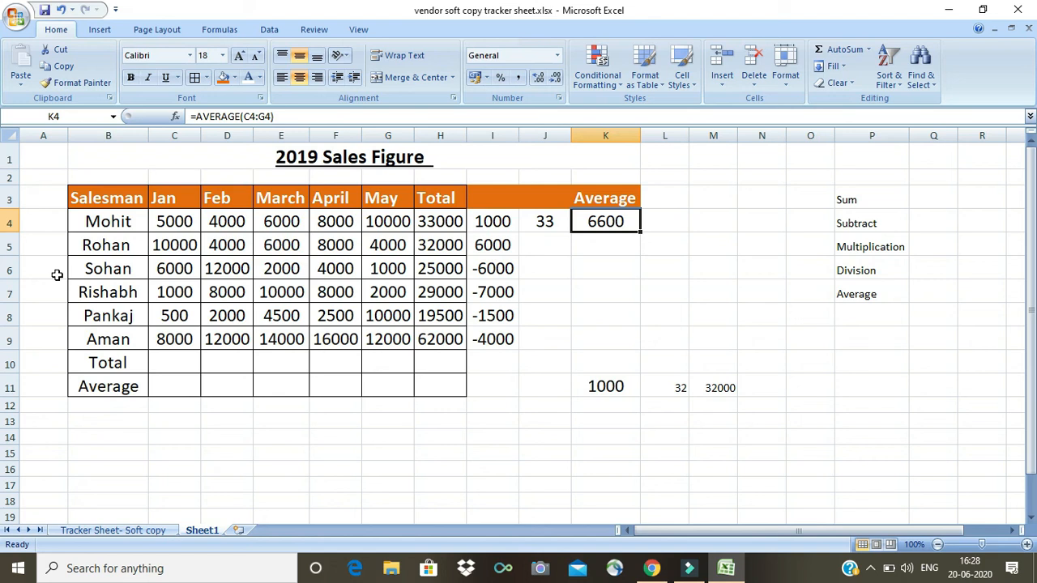
key("ctrl+c")
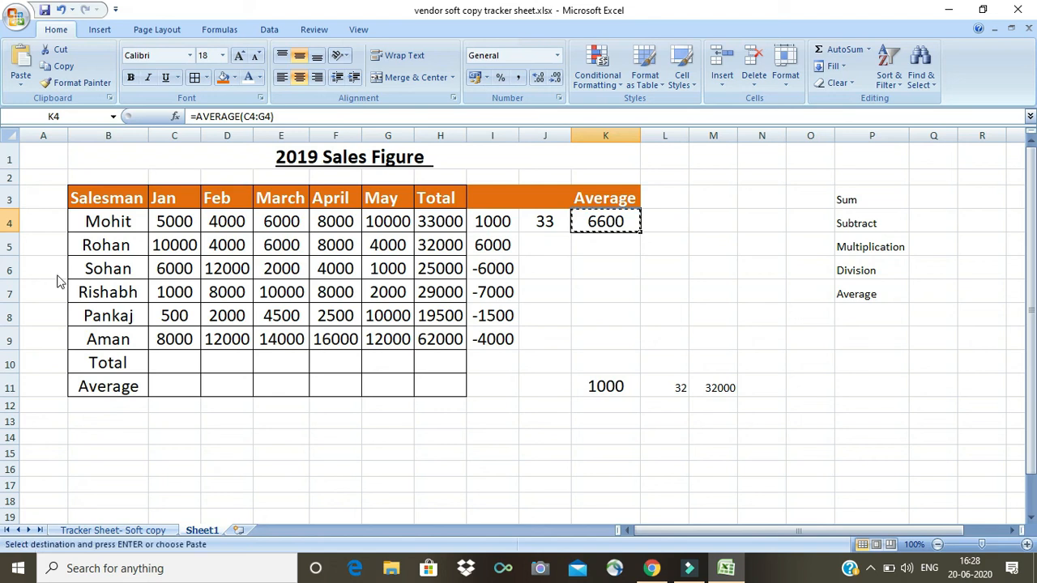
key("shift+Down")
key("shift+Down")
key("shift+Down")
key("shift+Down")
key("shift+Down")
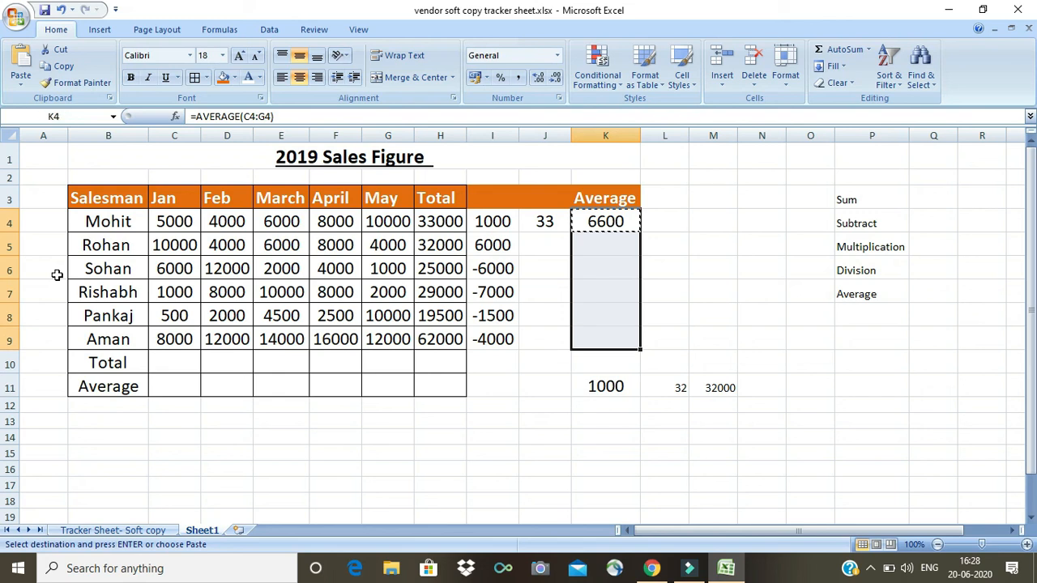
key("ctrl+v")
key("Escape")
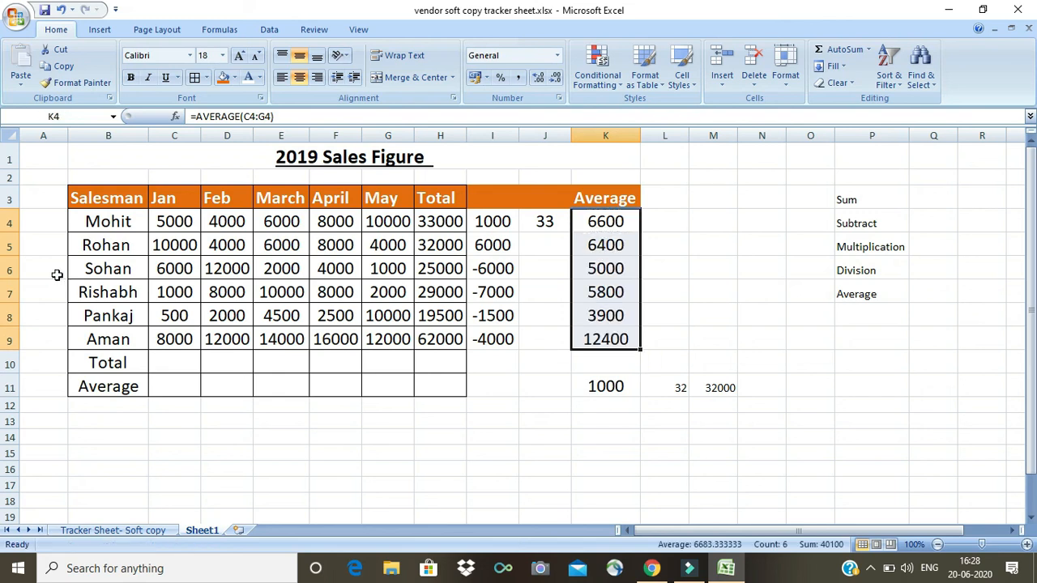
key("Down")
key("Down")
key("Down")
key("Down")
key("Down")
key("Down")
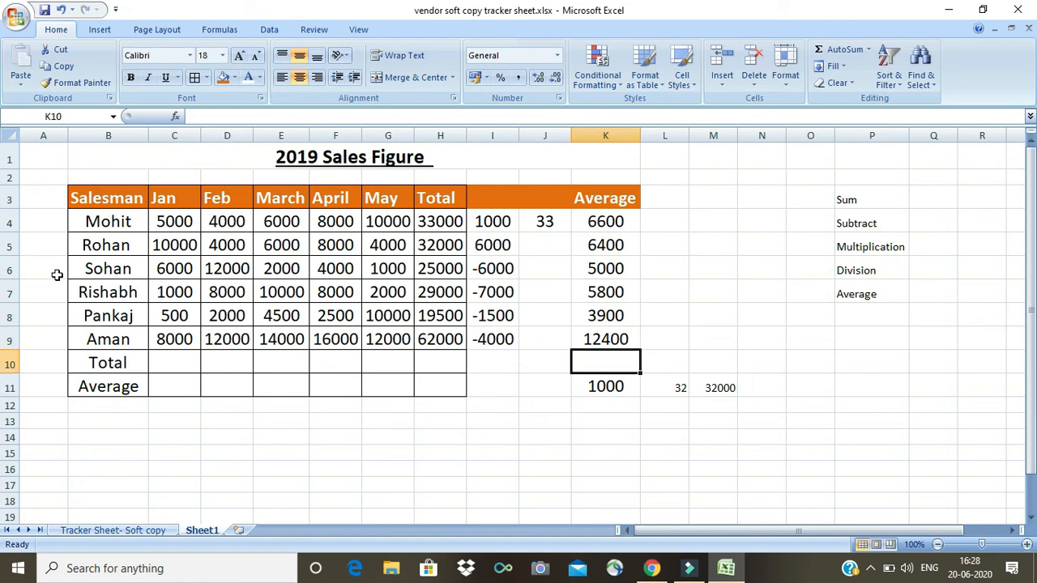
key("Up")
key("Up")
key("Up")
key("Up")
key("Up")
key("Up")
key("Left")
key("Left")
key("Left")
key("Left")
key("Left")
key("Left")
key("Left")
key("Left")
key("Left")
key("Left")
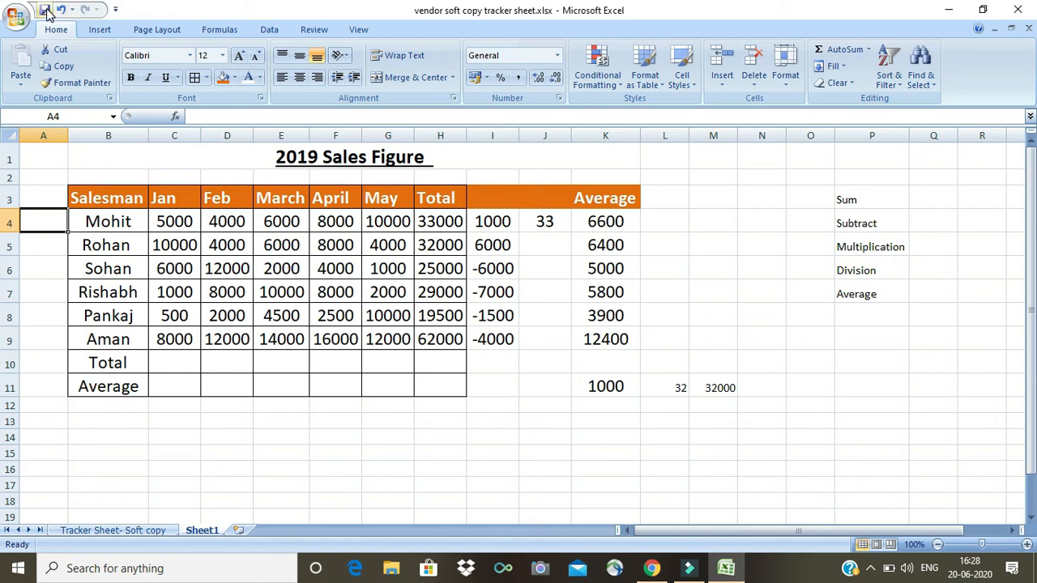
left_click(332, 196)
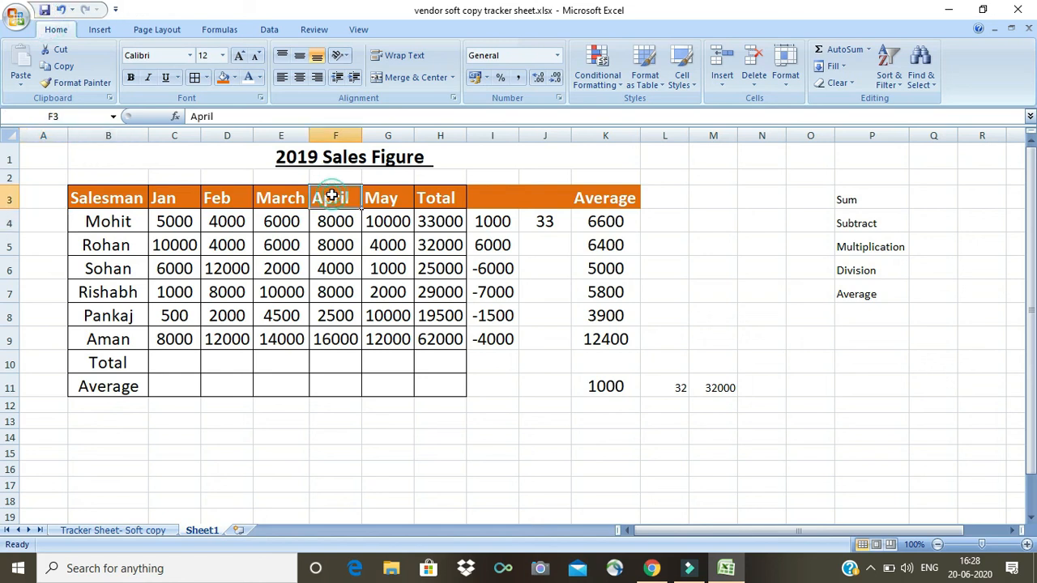
left_click(123, 201)
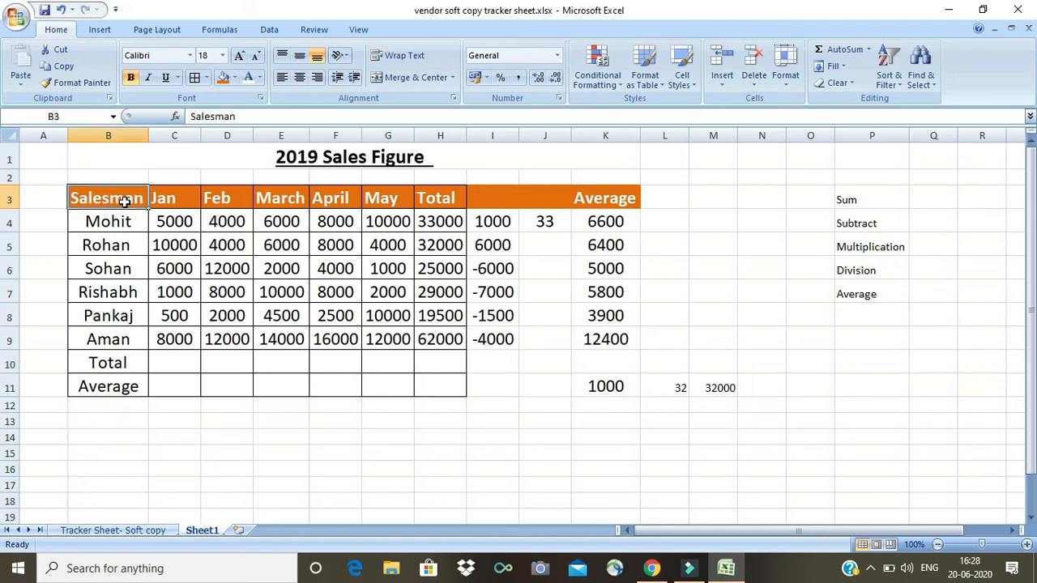